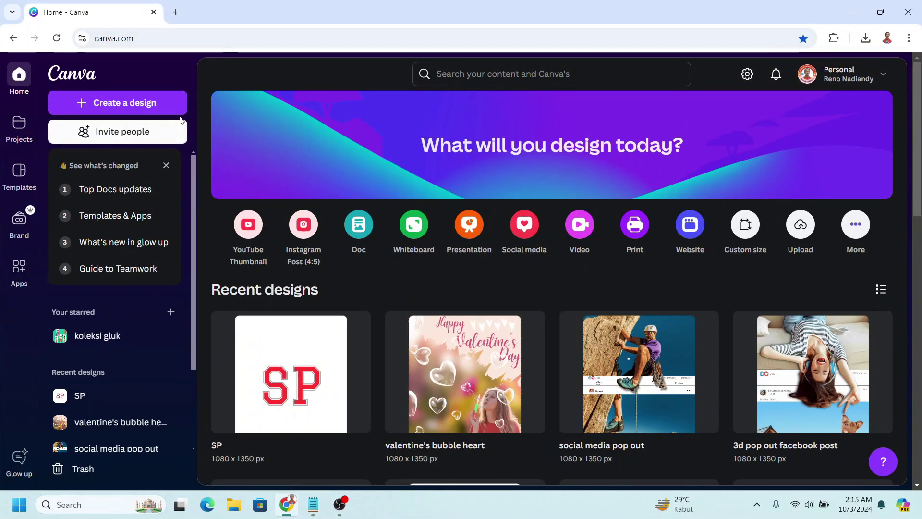
# - Start a new design, add the walking lion photo and remove its background
pyautogui.click(121, 105)
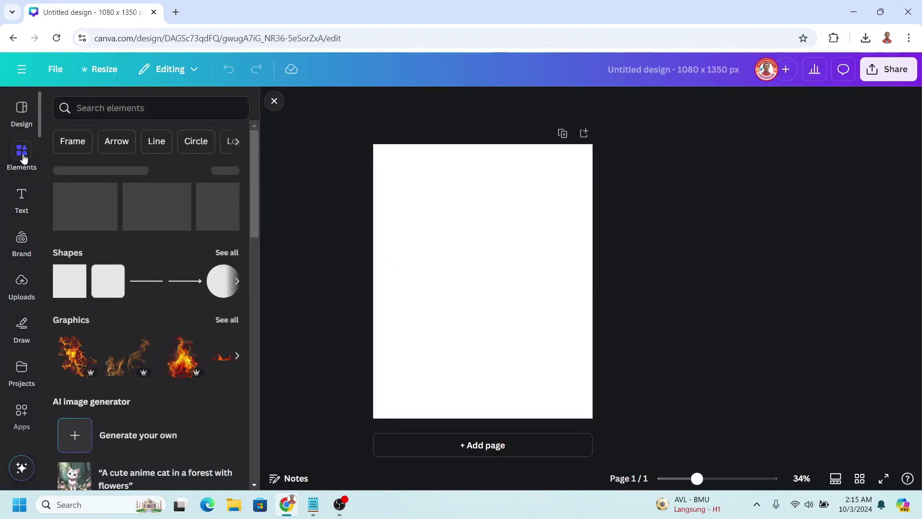
pyautogui.click(232, 177)
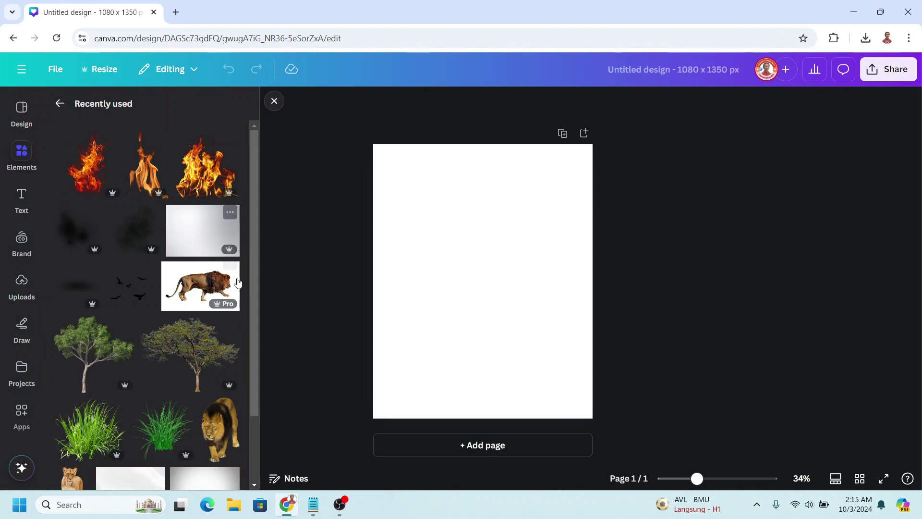
pyautogui.click(230, 272)
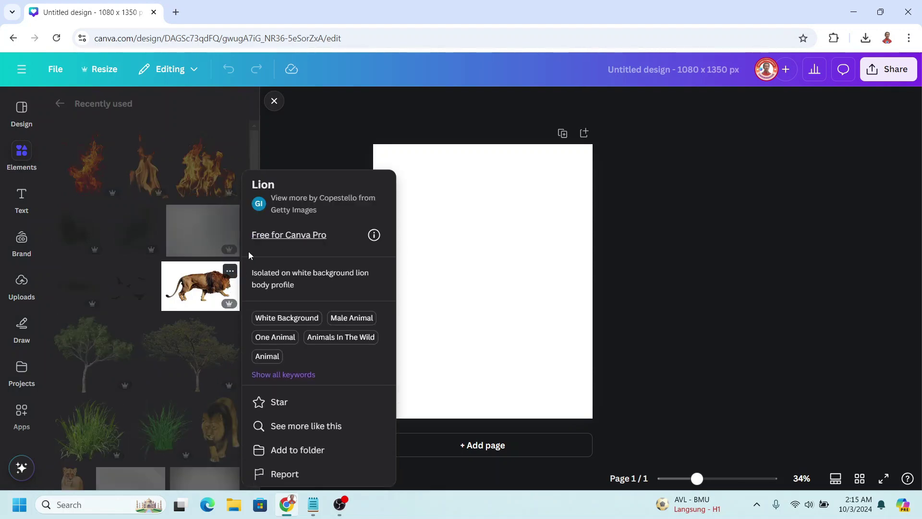
pyautogui.click(200, 291)
pyautogui.click(203, 292)
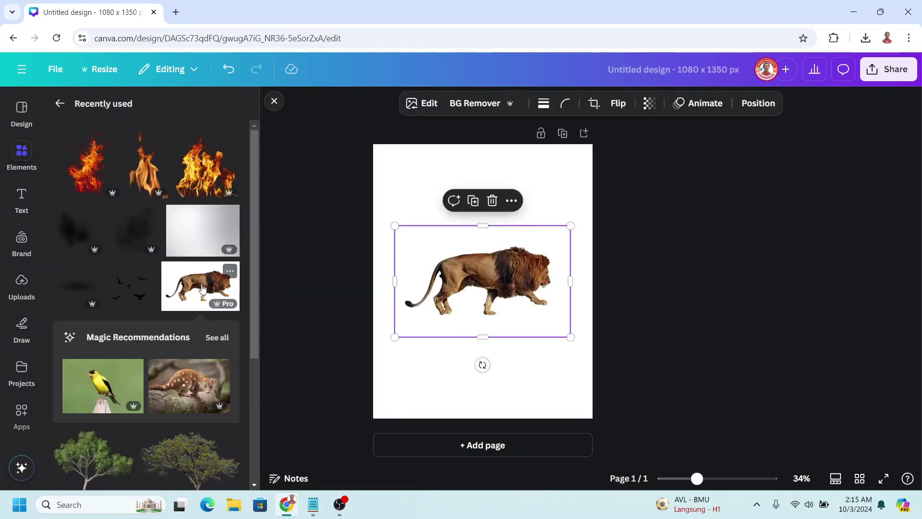
pyautogui.click(469, 103)
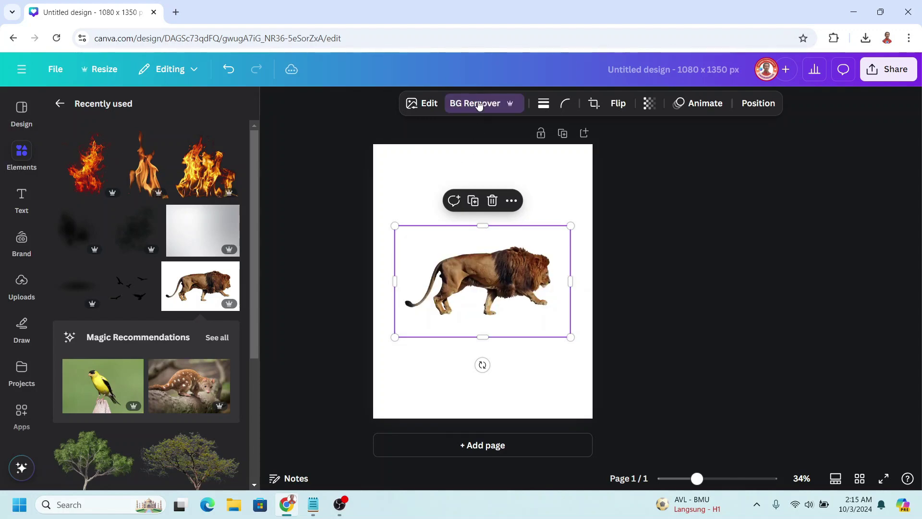
# - Erase a strip of the lion's back with a size-41 erase brush
pyautogui.click(479, 102)
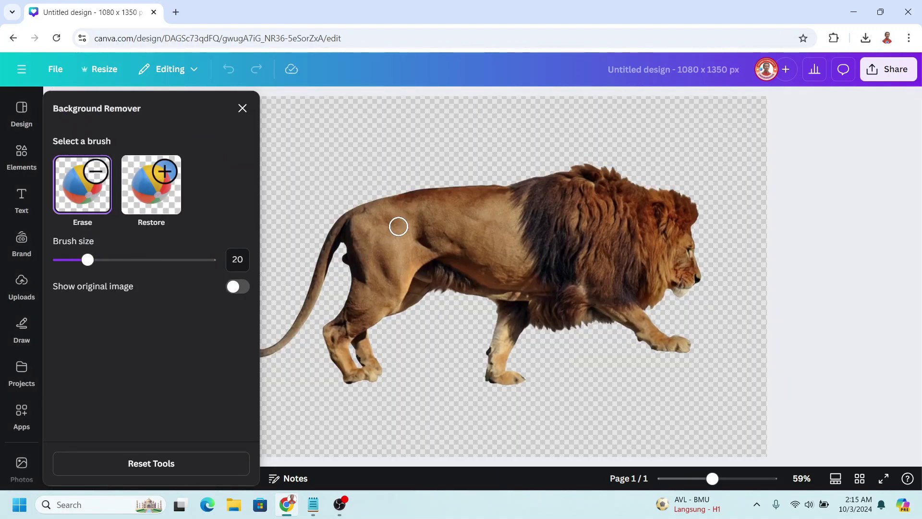
pyautogui.click(122, 263)
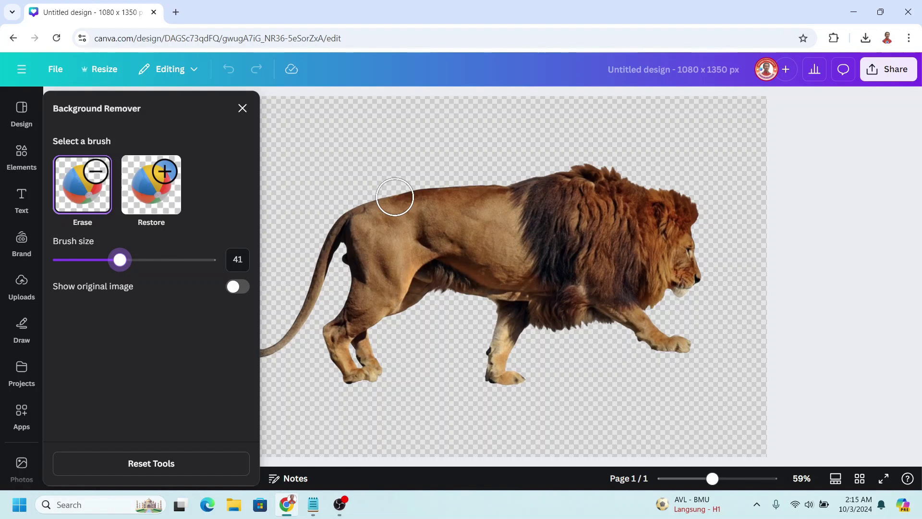
pyautogui.moveTo(377, 197)
pyautogui.mouseDown()
pyautogui.moveTo(415, 227)
pyautogui.moveTo(547, 258)
pyautogui.moveTo(604, 229)
pyautogui.moveTo(626, 197)
pyautogui.moveTo(613, 181)
pyautogui.moveTo(556, 169)
pyautogui.moveTo(422, 192)
pyautogui.moveTo(435, 213)
pyautogui.moveTo(566, 196)
pyautogui.moveTo(582, 215)
pyautogui.moveTo(524, 231)
pyautogui.moveTo(474, 220)
pyautogui.mouseUp()
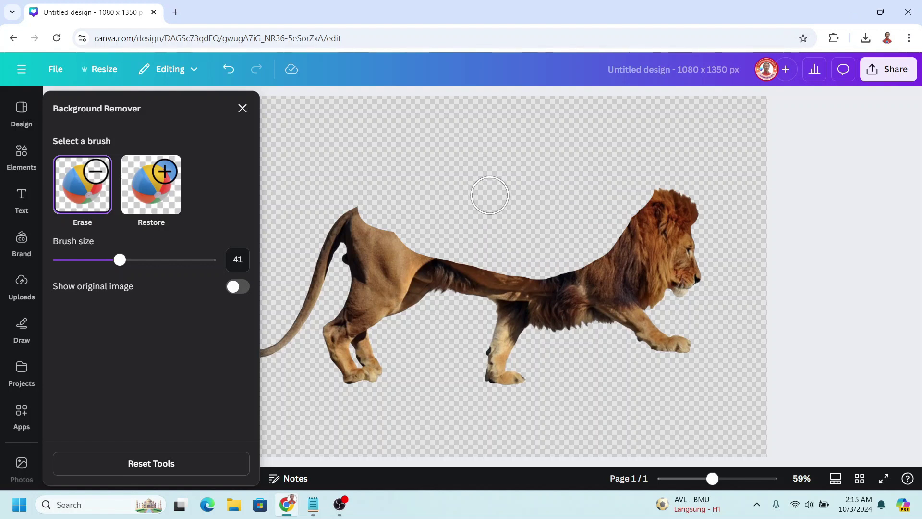
pyautogui.click(243, 109)
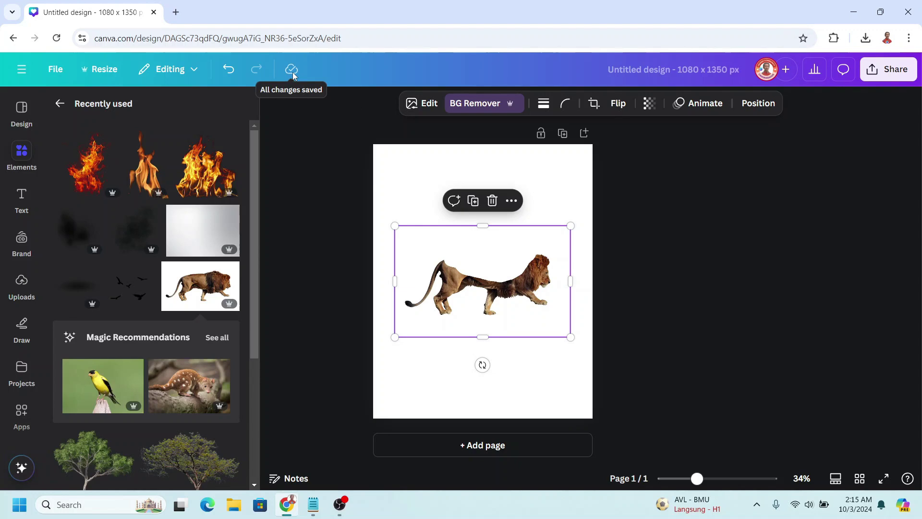
# - Blur the cut edge along the lion's back with a size-46 blur brush
pyautogui.click(423, 106)
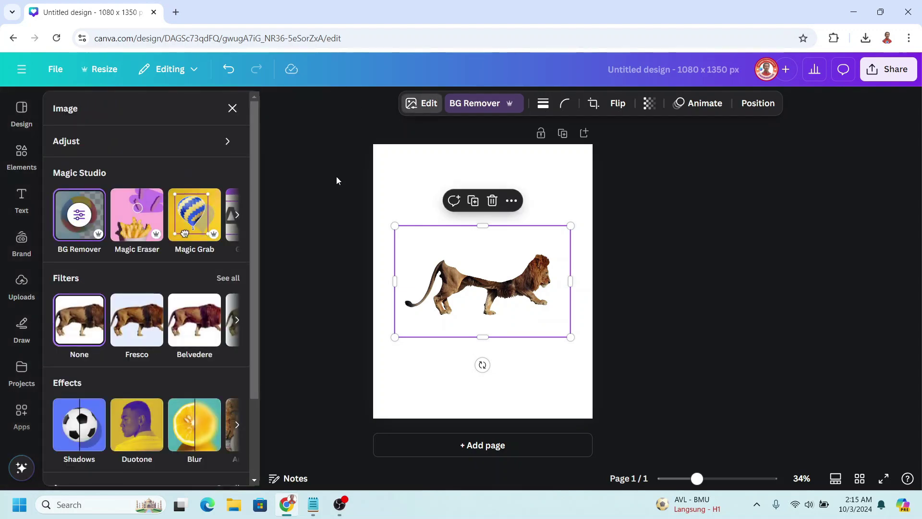
pyautogui.scroll(-1, 185, 349)
pyautogui.click(200, 375)
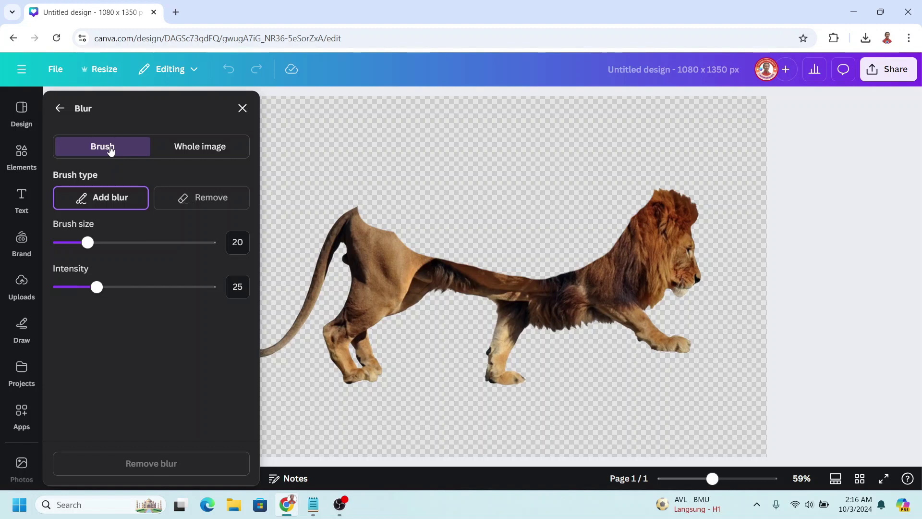
pyautogui.click(127, 247)
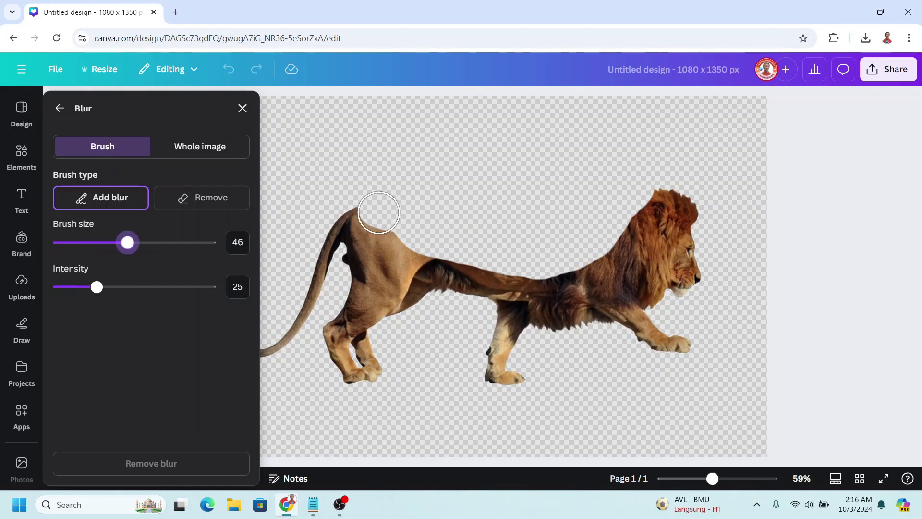
pyautogui.moveTo(368, 213)
pyautogui.mouseDown()
pyautogui.moveTo(463, 261)
pyautogui.moveTo(541, 274)
pyautogui.moveTo(577, 266)
pyautogui.moveTo(651, 202)
pyautogui.moveTo(635, 181)
pyautogui.mouseUp()
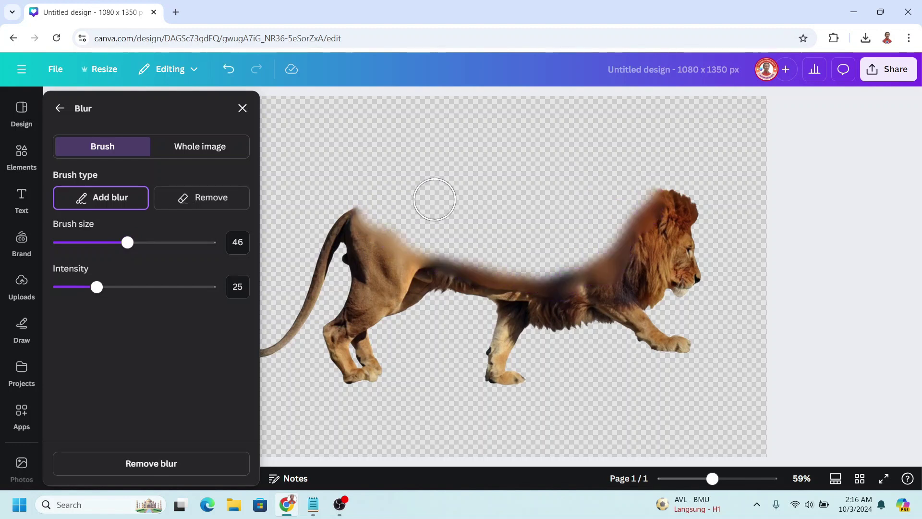
pyautogui.click(244, 108)
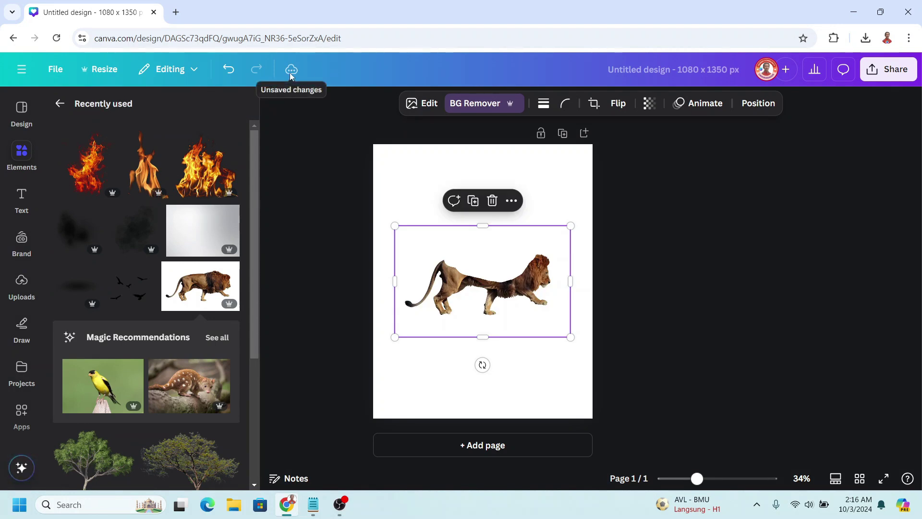
# - Add the Grass Leaves Cutout to the page
pyautogui.click(282, 137)
pyautogui.scroll(-5, 194, 300)
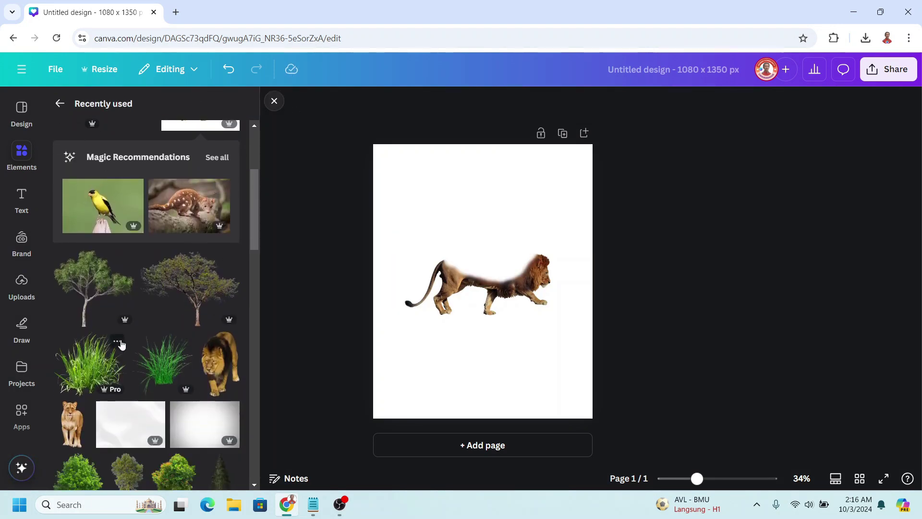
pyautogui.click(118, 343)
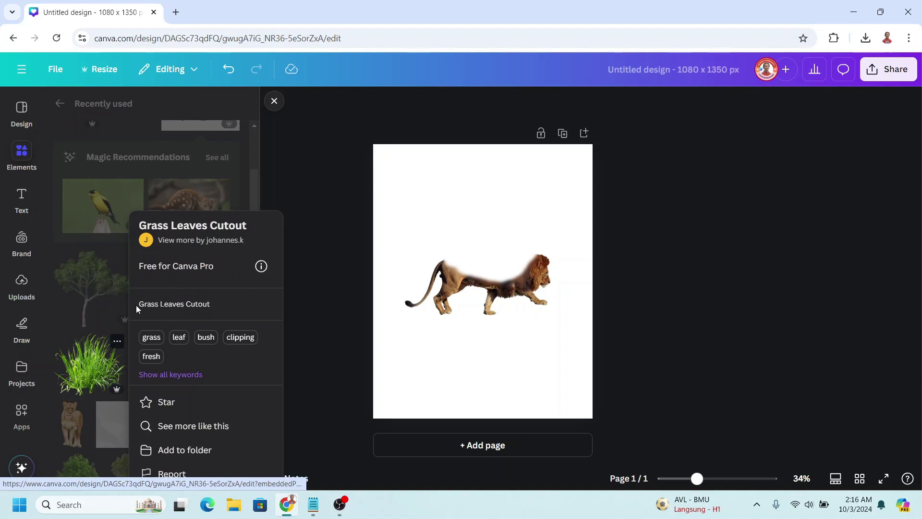
pyautogui.click(98, 357)
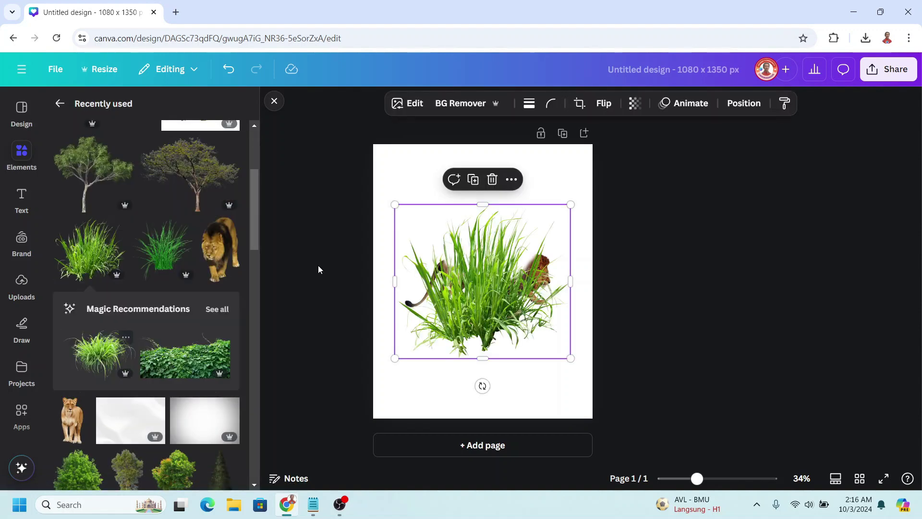
# - Recolor the grass greens (hue -13, saturation 24, brightness -22) and shrink it
pyautogui.click(415, 105)
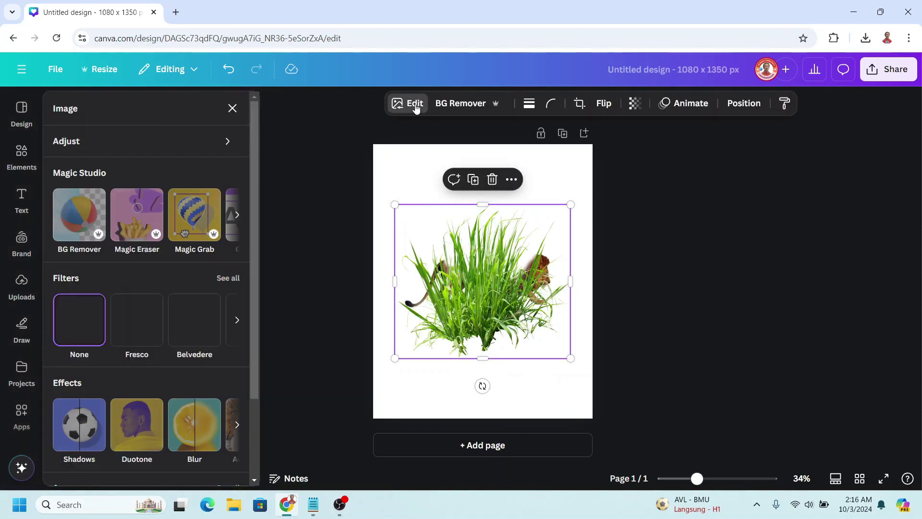
pyautogui.click(112, 142)
pyautogui.scroll(-3, 122, 191)
pyautogui.scroll(-3, 138, 267)
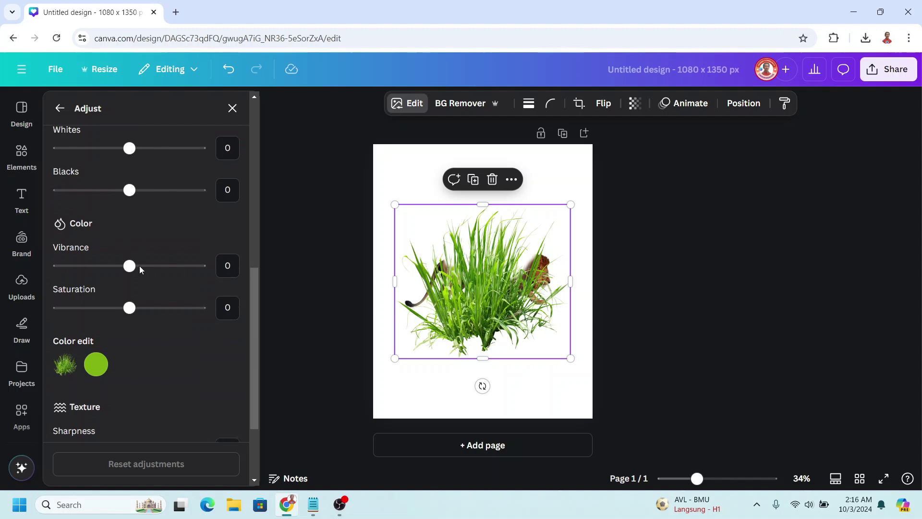
pyautogui.click(95, 354)
pyautogui.scroll(-2, 116, 353)
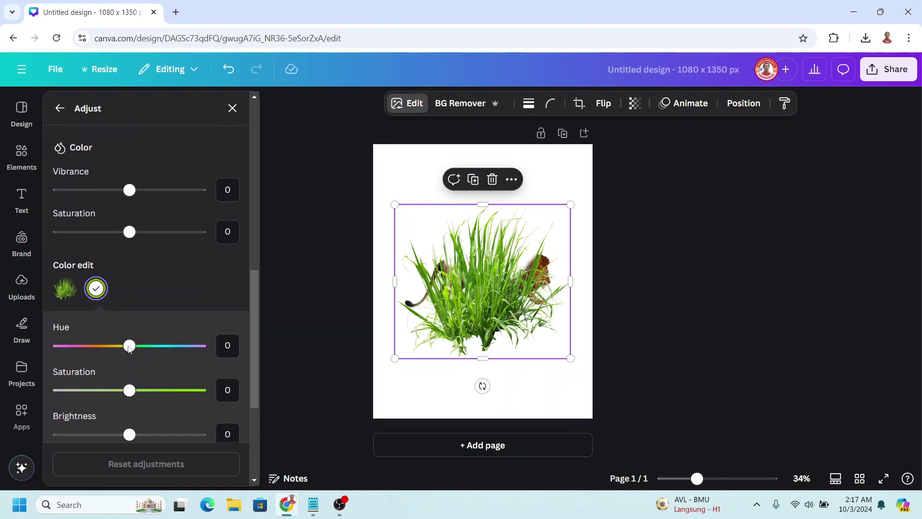
pyautogui.moveTo(129, 288); pyautogui.dragTo(120, 292)
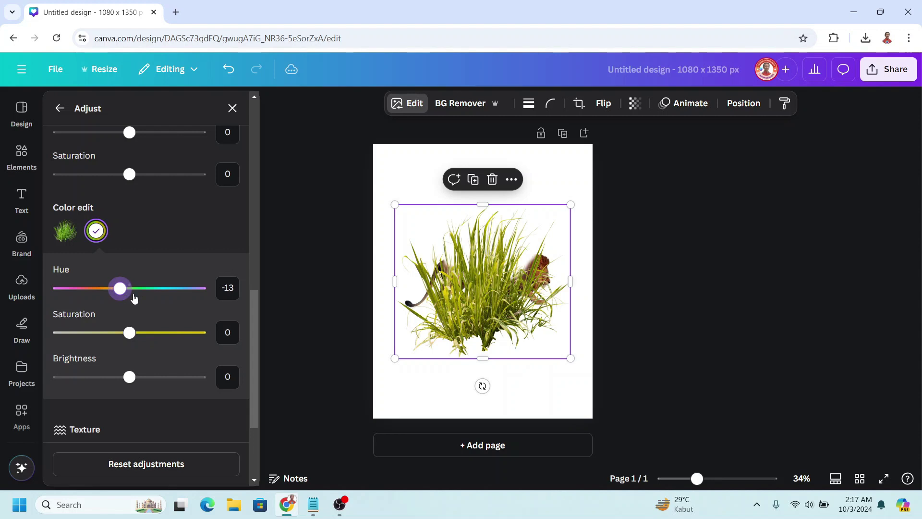
pyautogui.click(147, 333)
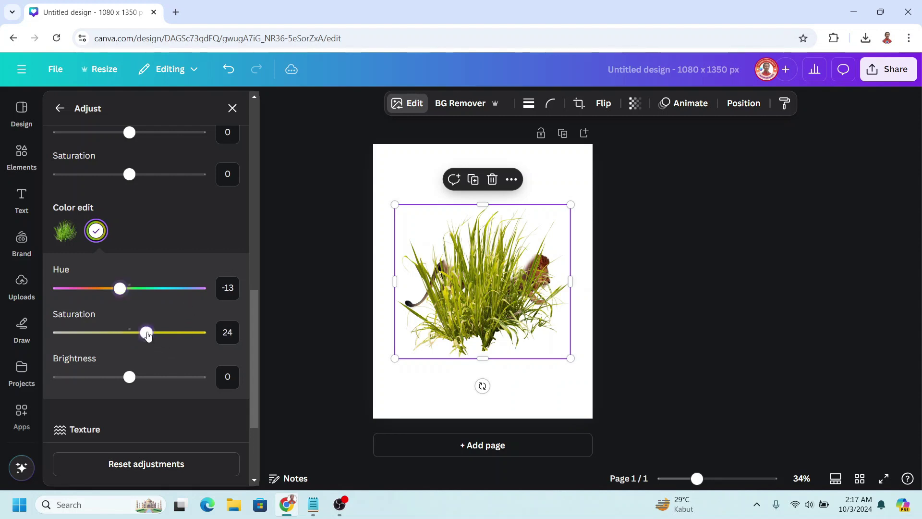
pyautogui.click(115, 378)
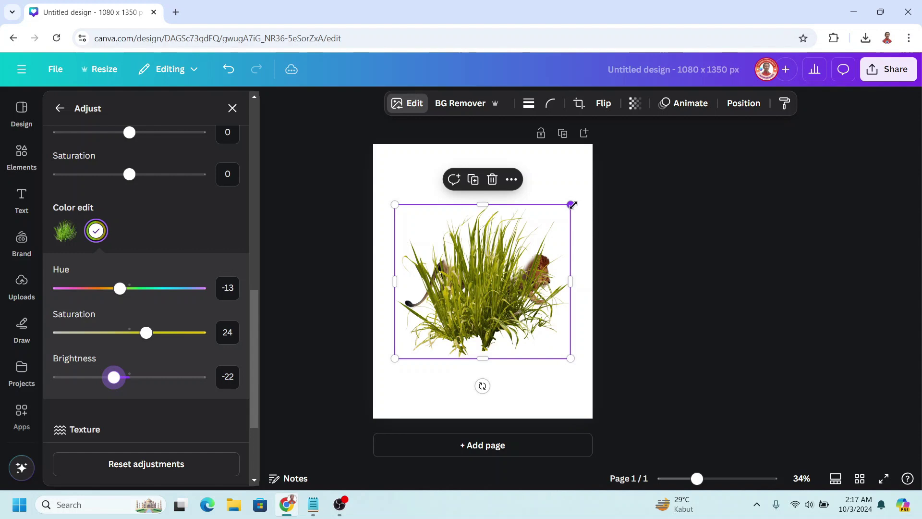
pyautogui.moveTo(572, 205)
pyautogui.mouseDown()
pyautogui.moveTo(423, 333)
pyautogui.moveTo(455, 263)
pyautogui.mouseUp()
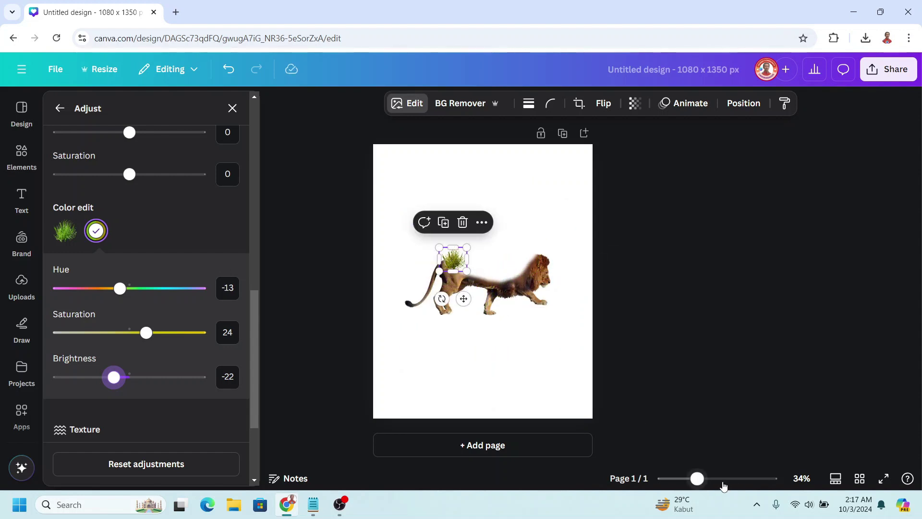
# - Zoom to 77% and line the lion's back with resized, duplicated grass tufts
pyautogui.click(720, 480)
pyautogui.moveTo(436, 236); pyautogui.dragTo(455, 240)
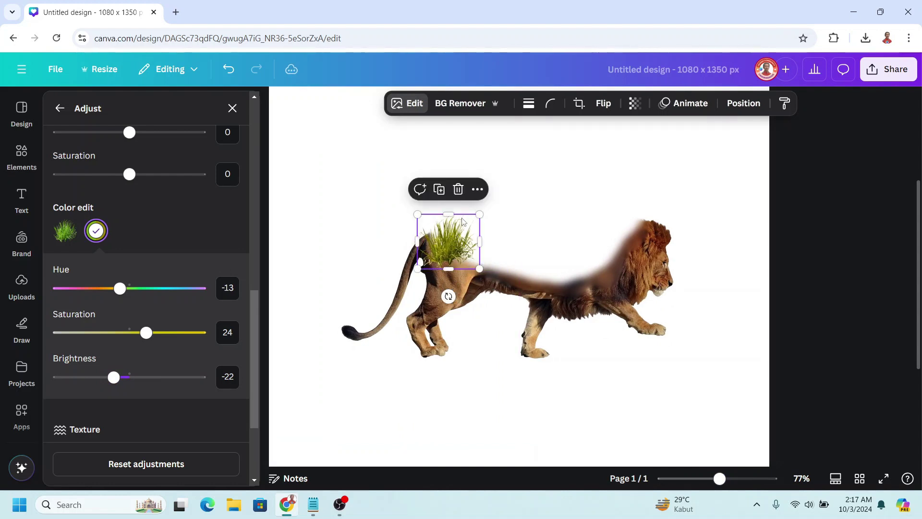
pyautogui.moveTo(456, 245)
pyautogui.mouseDown()
pyautogui.moveTo(487, 274)
pyautogui.moveTo(517, 275)
pyautogui.mouseUp()
pyautogui.moveTo(542, 234)
pyautogui.mouseDown()
pyautogui.moveTo(533, 243)
pyautogui.moveTo(565, 268)
pyautogui.moveTo(606, 262)
pyautogui.moveTo(620, 249)
pyautogui.mouseUp()
pyautogui.click(497, 216)
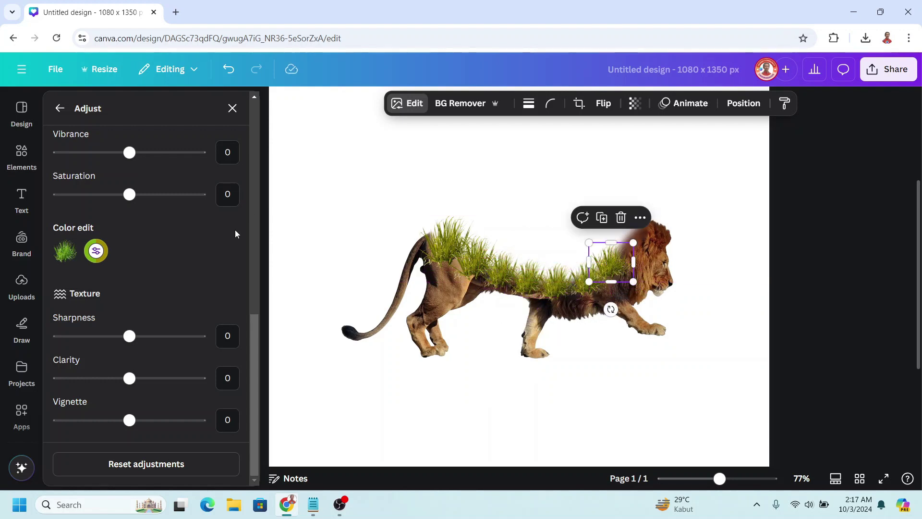
# - Add a second lion, remove its background and align it over the composite
pyautogui.click(22, 155)
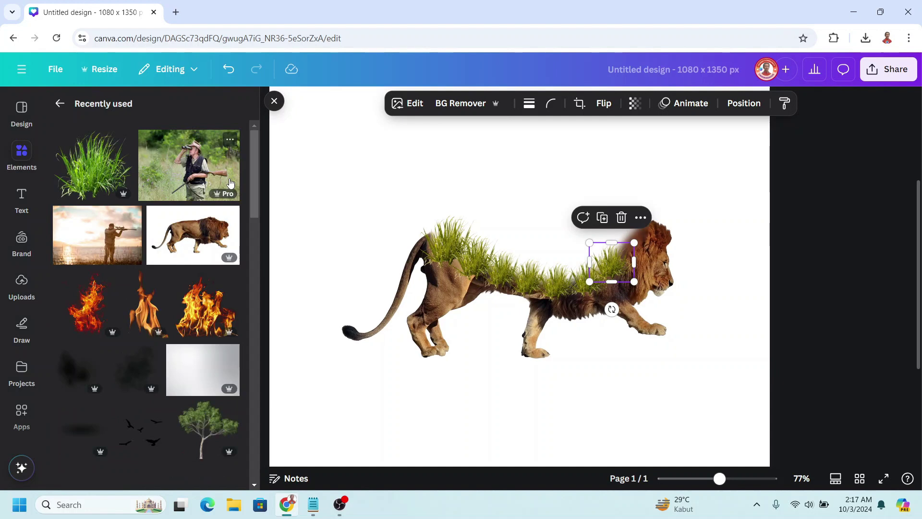
pyautogui.click(191, 240)
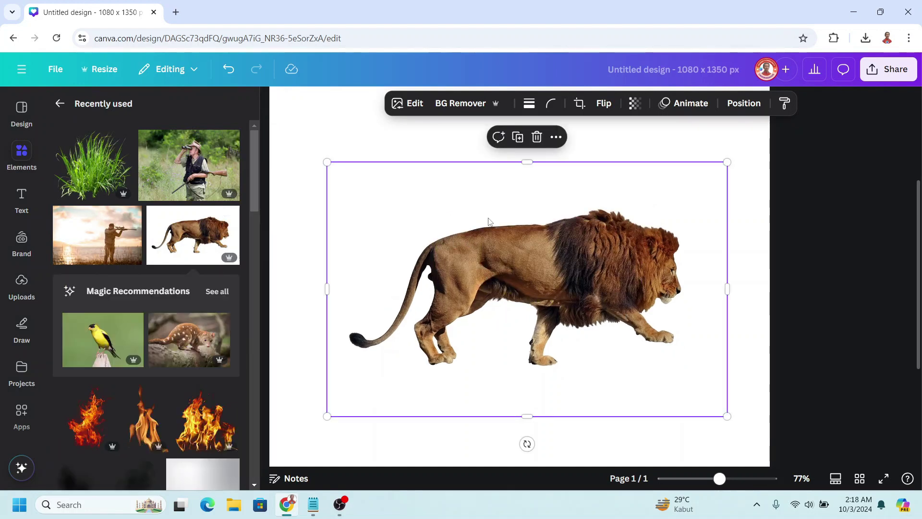
pyautogui.click(456, 105)
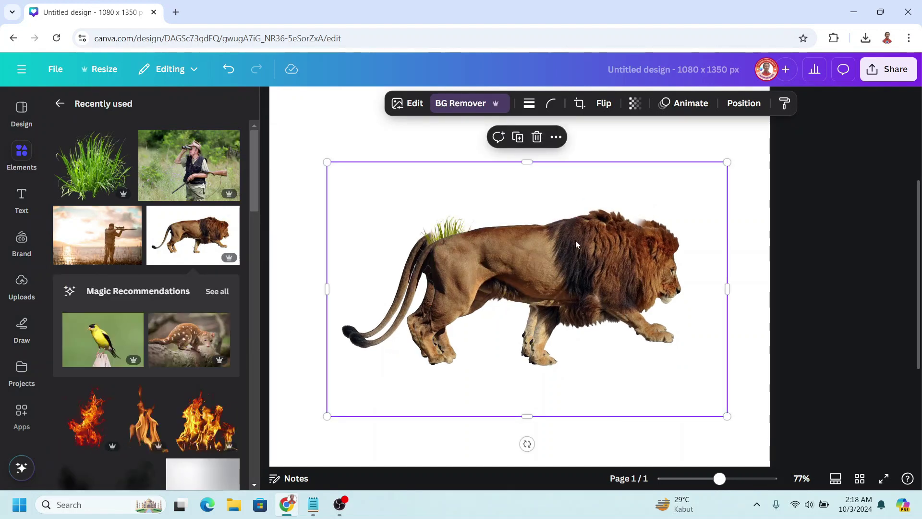
pyautogui.moveTo(576, 245); pyautogui.dragTo(568, 237)
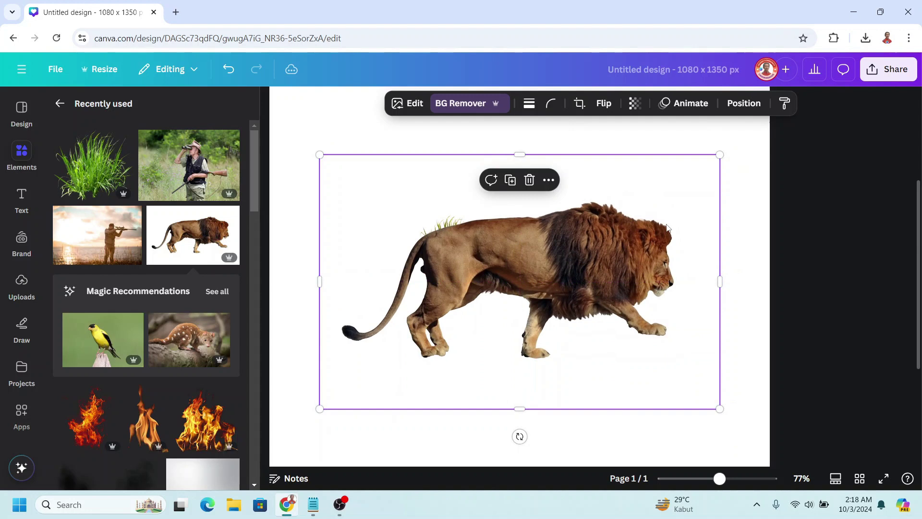
# - Fade the second lion to about 15 transparency
pyautogui.click(635, 104)
pyautogui.click(601, 155)
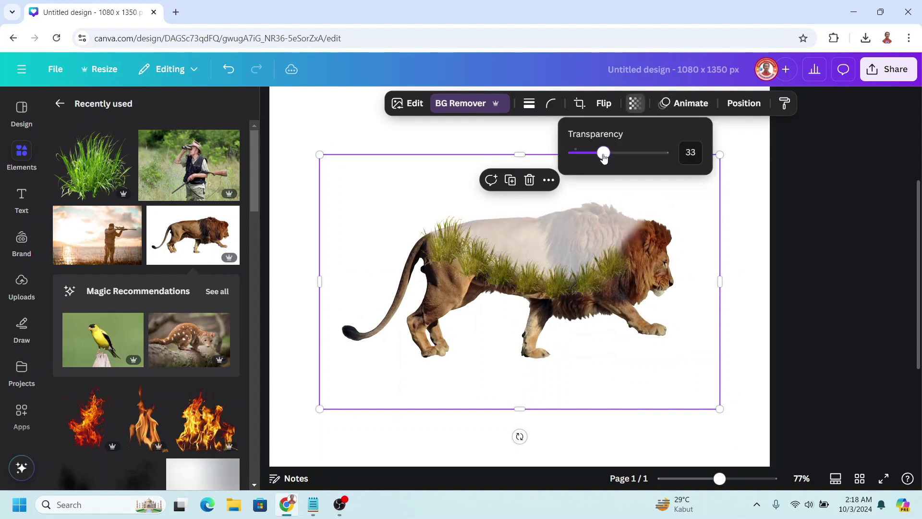
pyautogui.moveTo(598, 157); pyautogui.dragTo(589, 157)
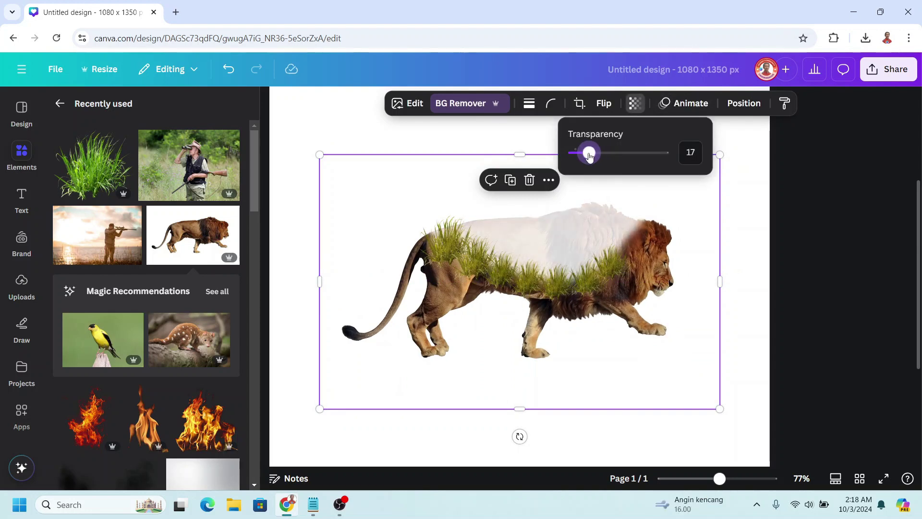
pyautogui.click(743, 104)
# - Move the faded lion layer below the grass and select all grass layers
pyautogui.click(193, 137)
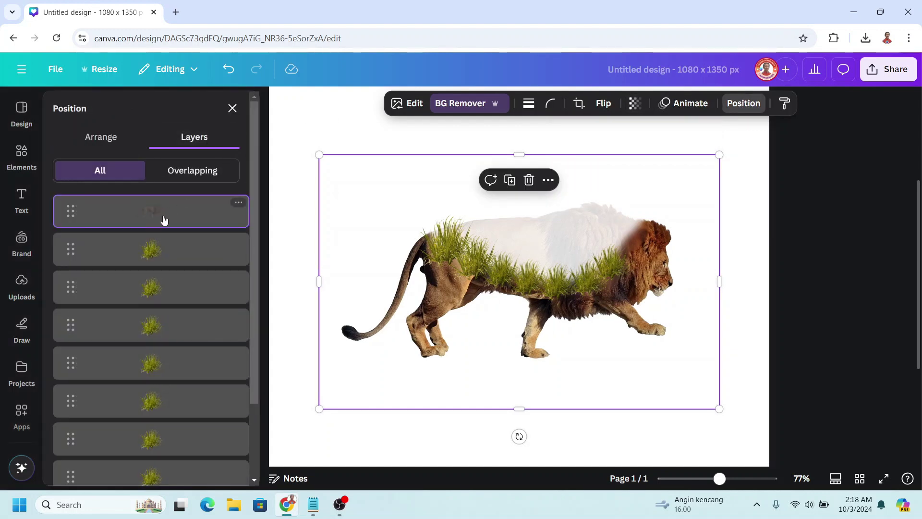
pyautogui.moveTo(163, 220); pyautogui.dragTo(180, 435)
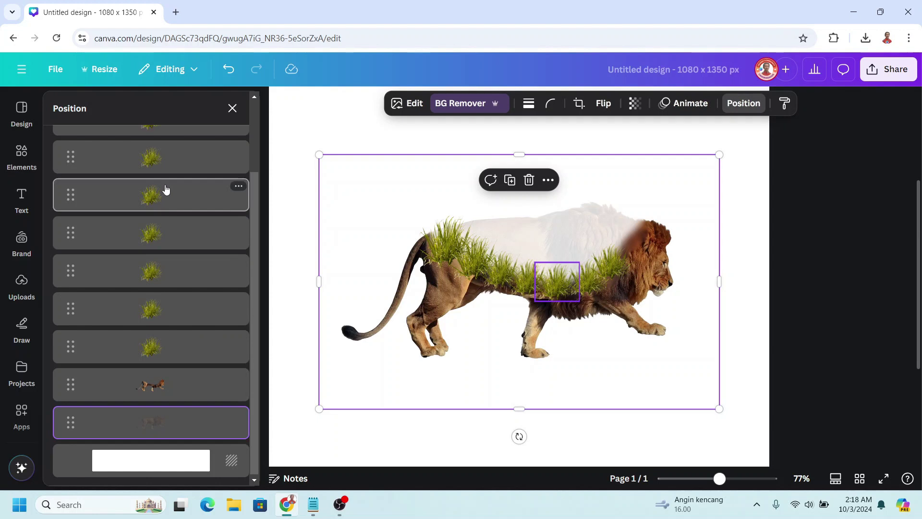
pyautogui.scroll(2, 165, 190)
pyautogui.click(165, 214)
pyautogui.scroll(-2, 161, 255)
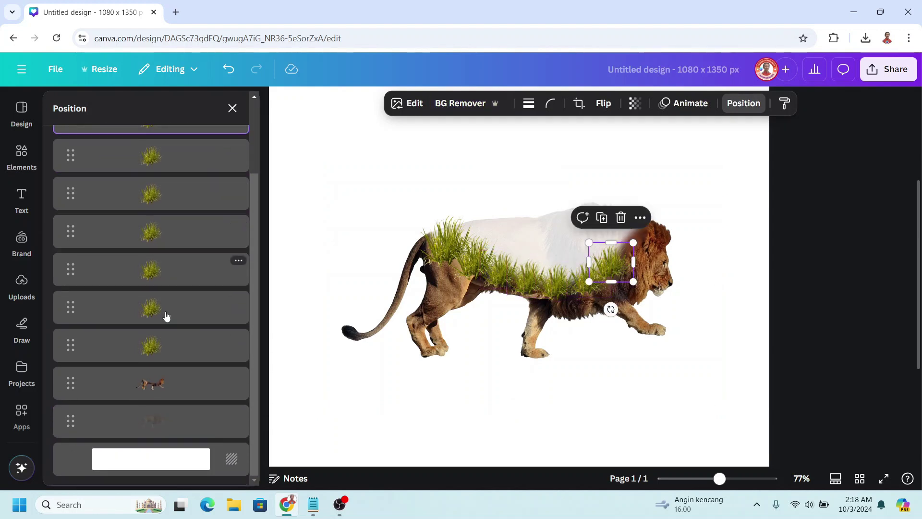
pyautogui.keyDown('shift'); pyautogui.click(171, 354); pyautogui.keyUp('shift')
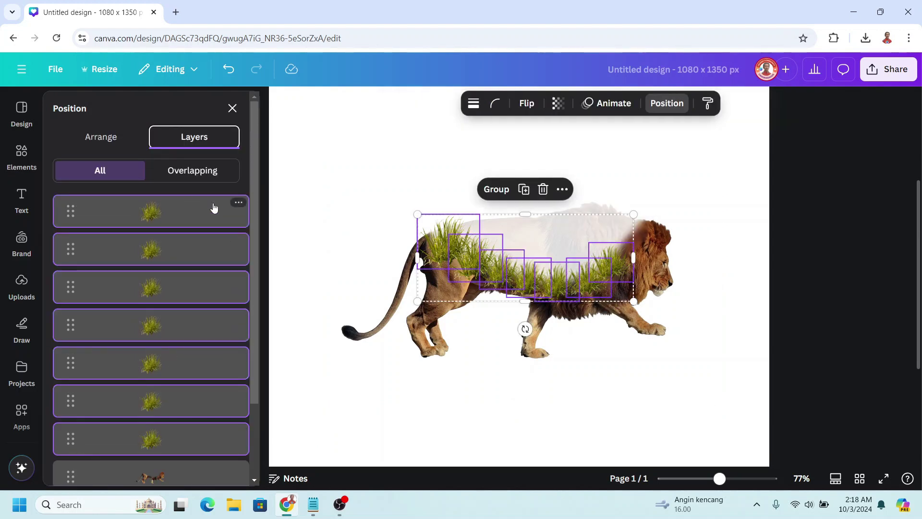
# - Group the grass pieces and place a small tree on the lion's back
pyautogui.click(496, 188)
pyautogui.click(232, 109)
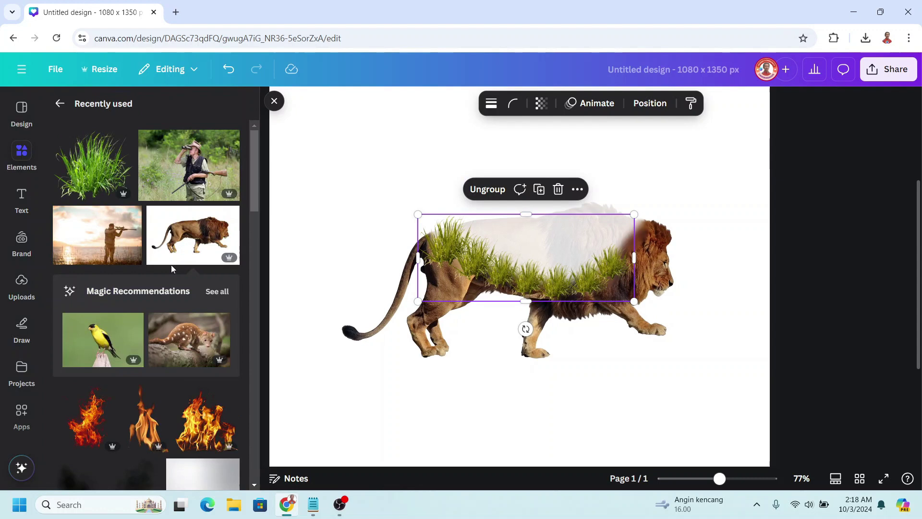
pyautogui.scroll(-3, 171, 269)
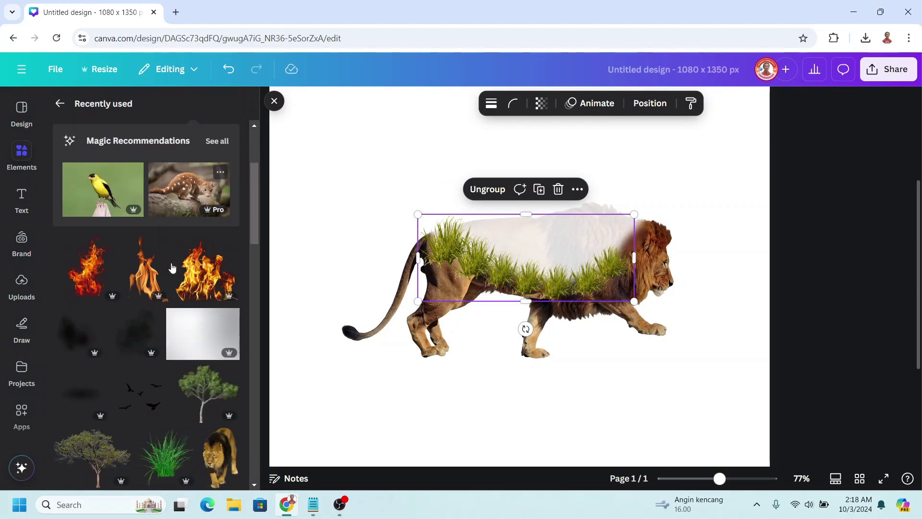
pyautogui.scroll(-1, 195, 248)
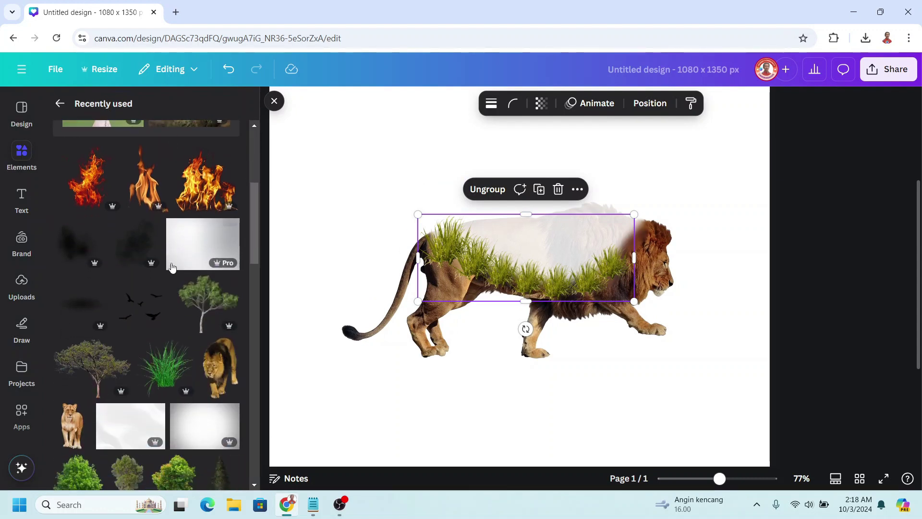
pyautogui.click(118, 349)
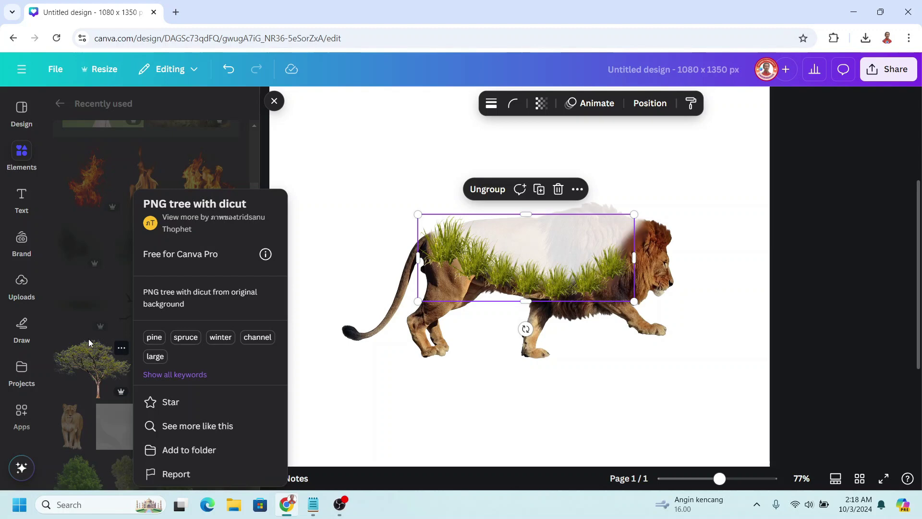
pyautogui.click(89, 360)
pyautogui.moveTo(721, 128); pyautogui.dragTo(411, 419)
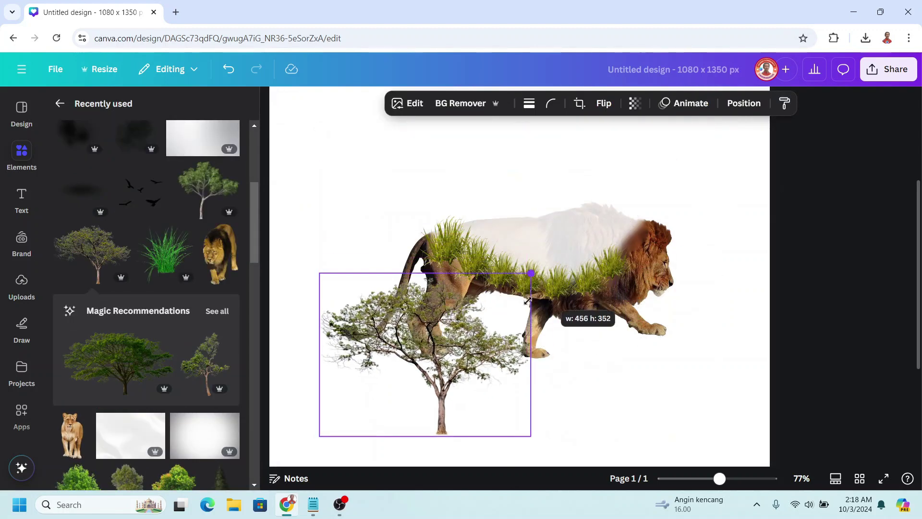
pyautogui.moveTo(352, 411); pyautogui.dragTo(502, 229)
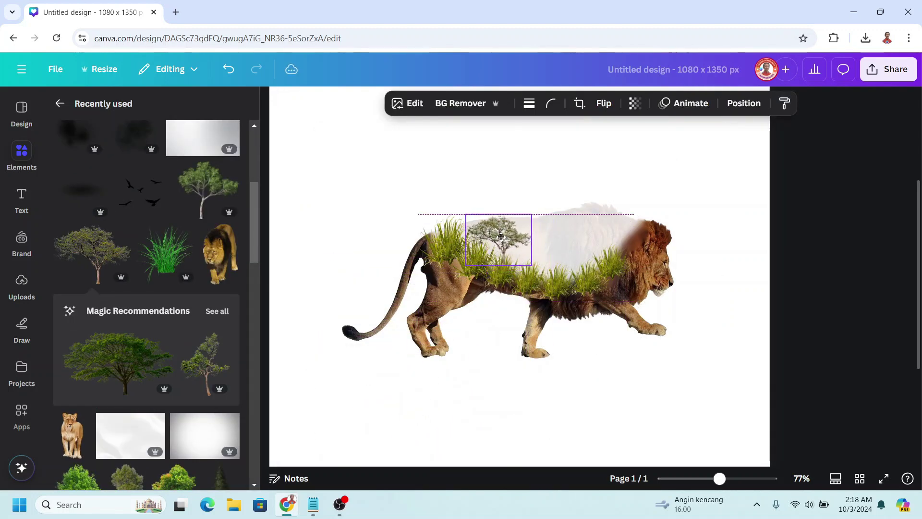
# - Adjust the tree's size and spot, and duplicate it toward the lion's head
pyautogui.moveTo(502, 229); pyautogui.dragTo(499, 229)
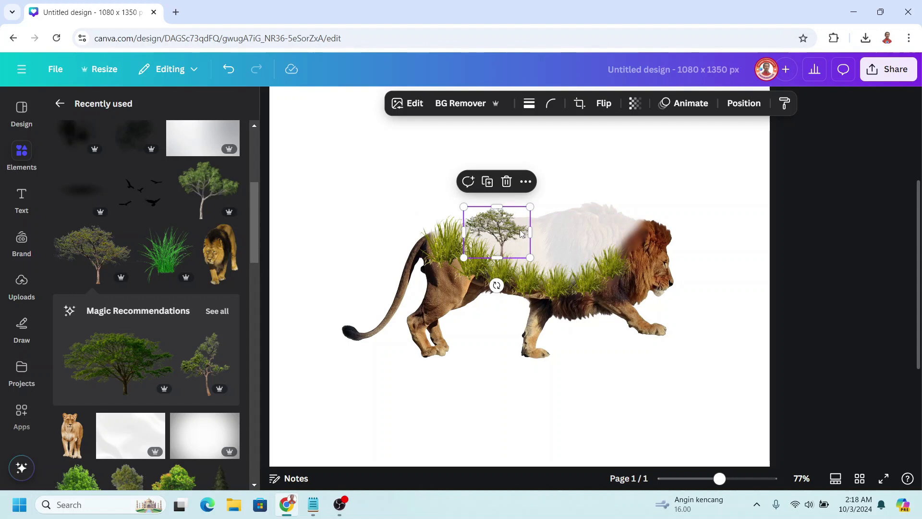
pyautogui.moveTo(531, 258); pyautogui.dragTo(539, 264)
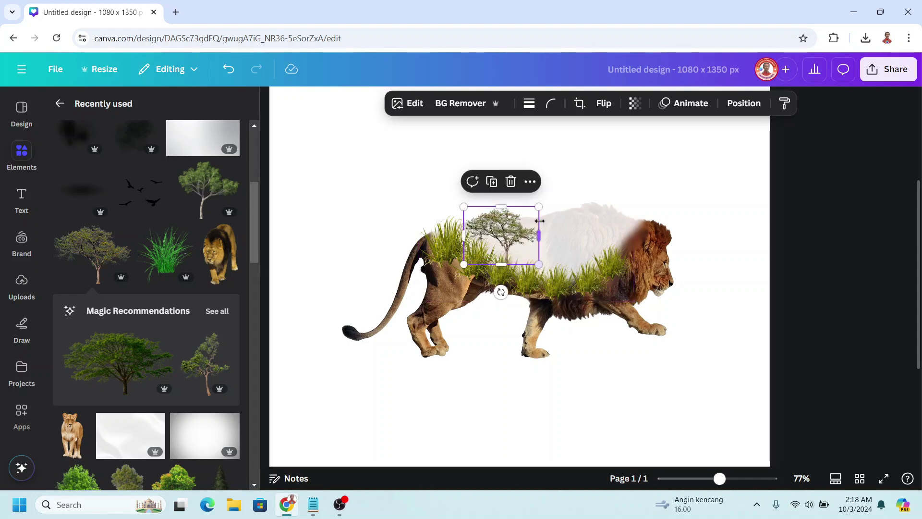
pyautogui.click(492, 182)
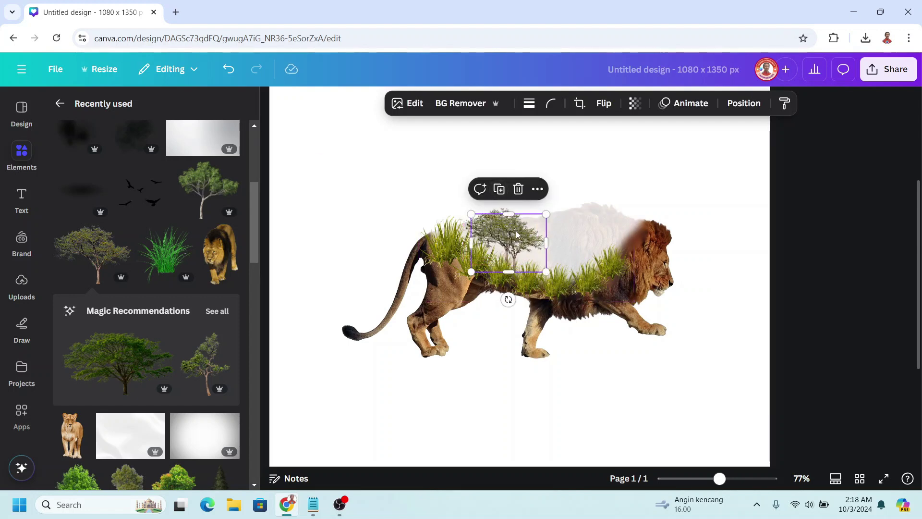
pyautogui.moveTo(508, 230); pyautogui.dragTo(628, 211)
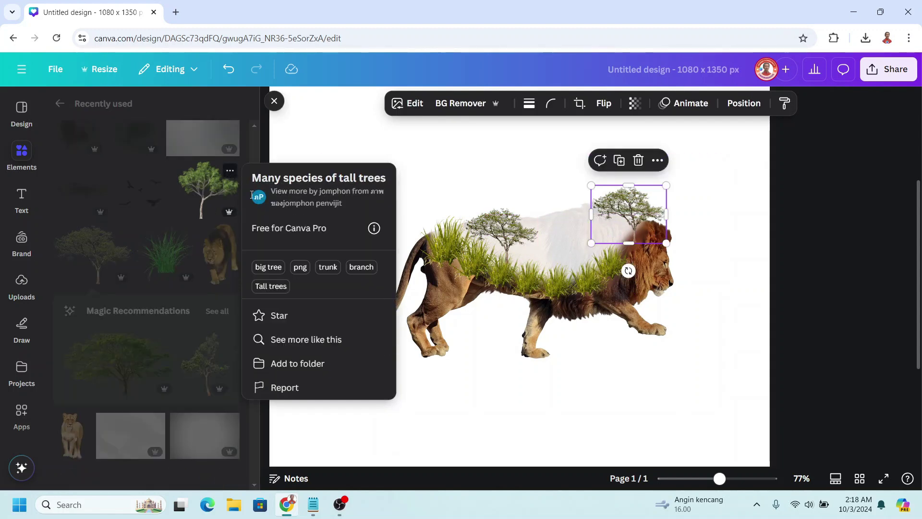
# - Add another small tree and position it higher on the lion's back
pyautogui.click(207, 193)
pyautogui.moveTo(717, 93)
pyautogui.mouseDown()
pyautogui.moveTo(514, 347)
pyautogui.moveTo(482, 409)
pyautogui.mouseUp()
pyautogui.moveTo(382, 440); pyautogui.dragTo(514, 262)
pyautogui.moveTo(613, 230)
pyautogui.mouseDown()
pyautogui.moveTo(515, 312)
pyautogui.moveTo(566, 193)
pyautogui.mouseUp()
# - Duplicate the head tree, enlarge it and fade it to 36 transparency
pyautogui.click(632, 208)
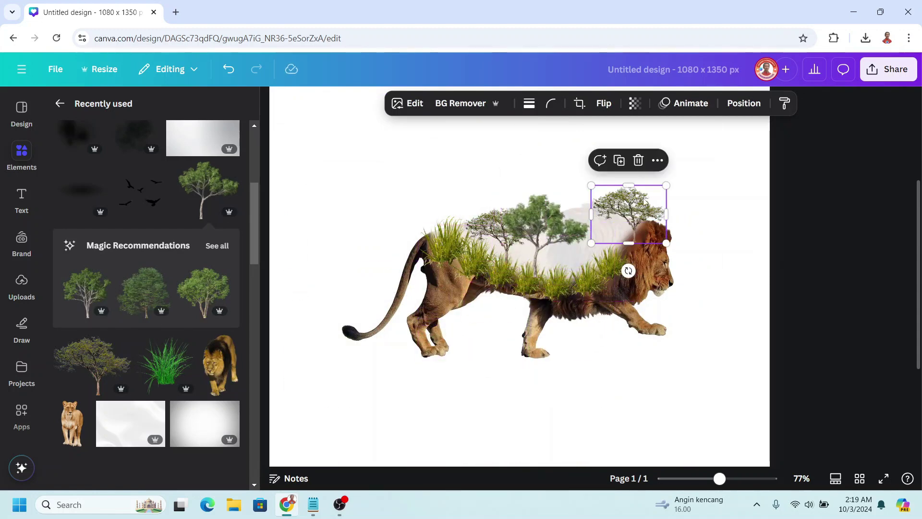
pyautogui.click(624, 163)
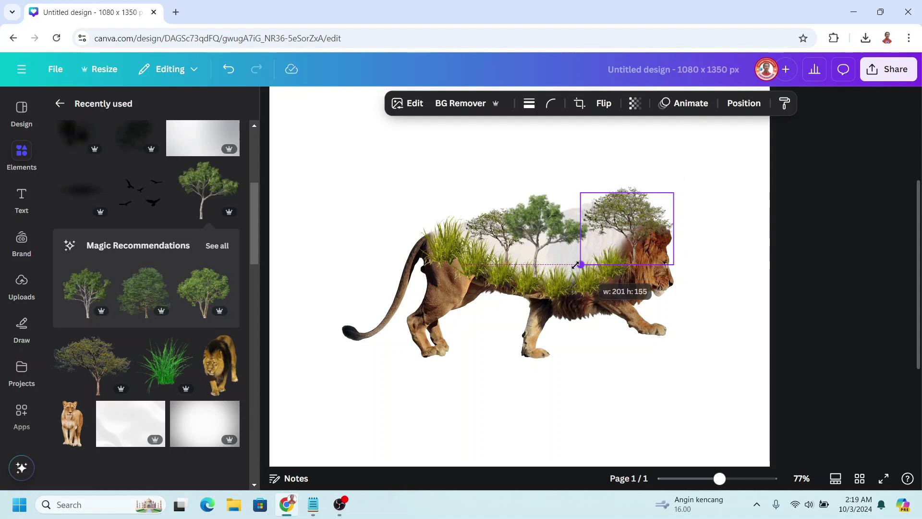
pyautogui.moveTo(597, 247); pyautogui.dragTo(559, 281)
pyautogui.click(635, 105)
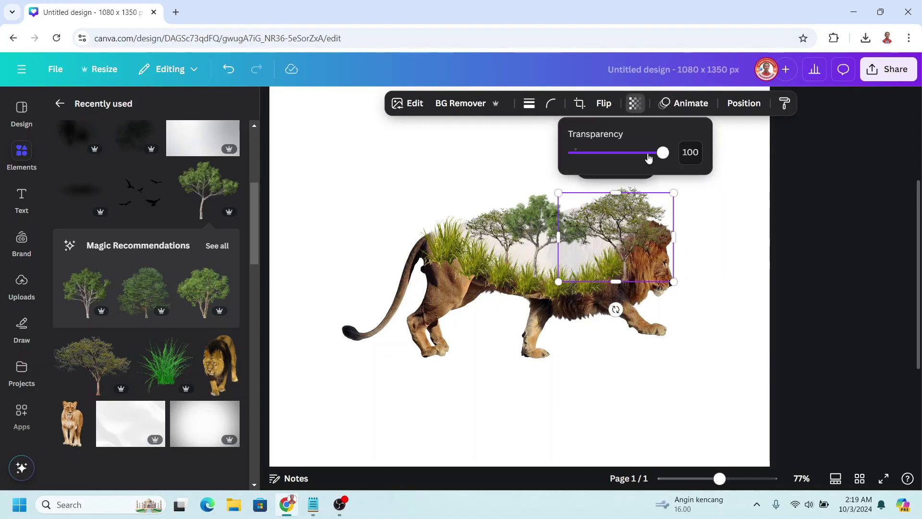
pyautogui.moveTo(610, 157); pyautogui.dragTo(606, 154)
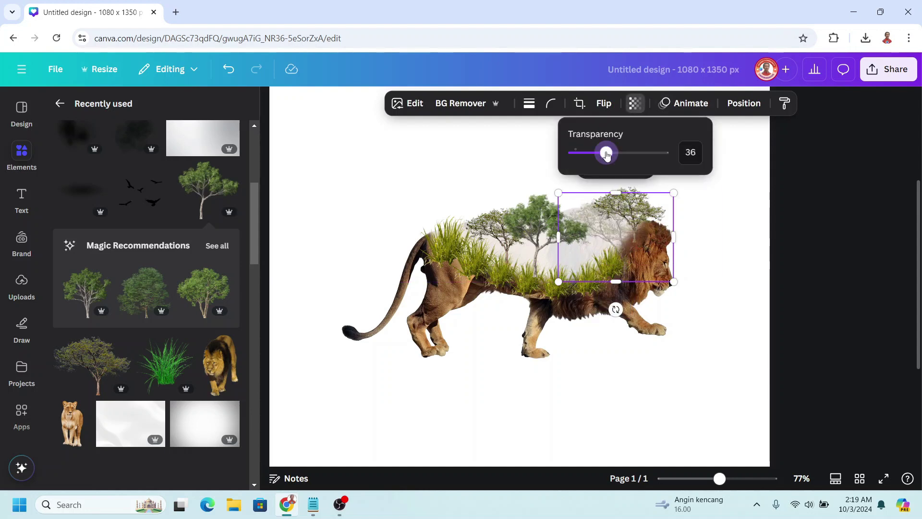
pyautogui.click(616, 246)
pyautogui.moveTo(616, 247); pyautogui.dragTo(609, 243)
# - Move the faded tree below the grass group in the layers list
pyautogui.click(744, 103)
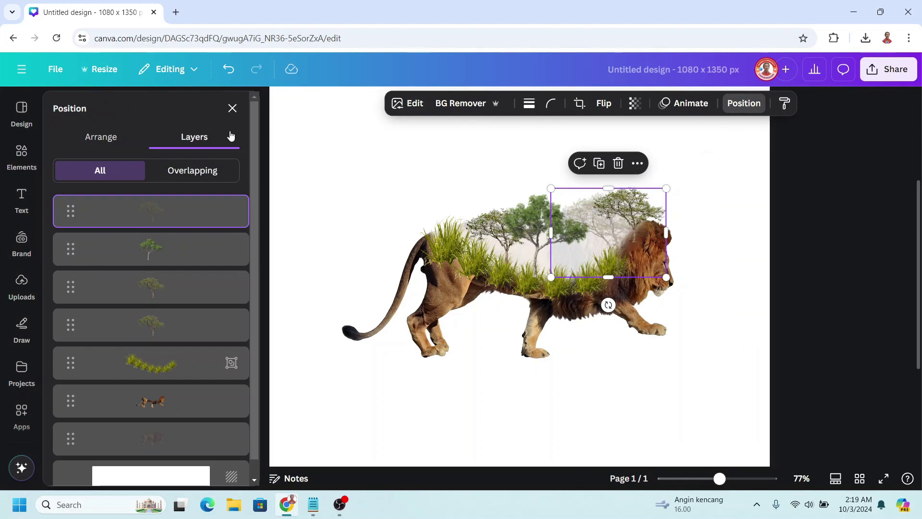
pyautogui.moveTo(151, 211)
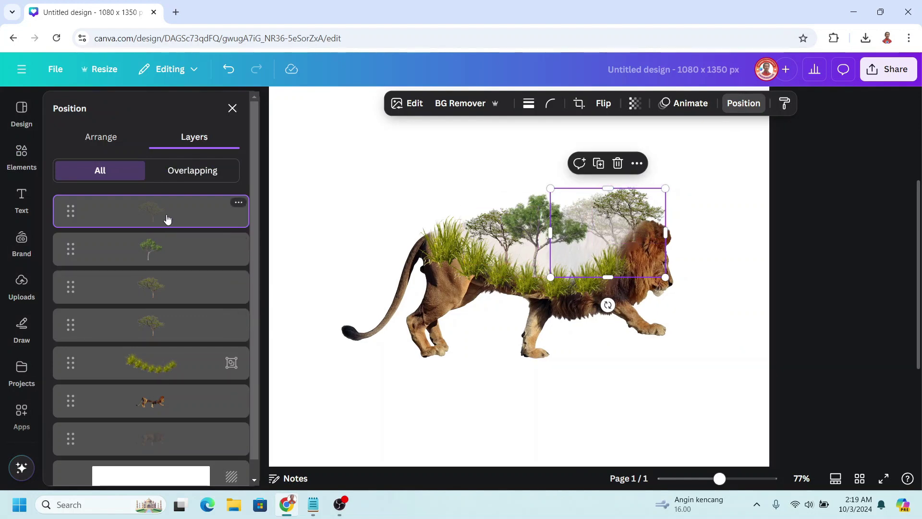
pyautogui.moveTo(167, 219); pyautogui.dragTo(161, 372)
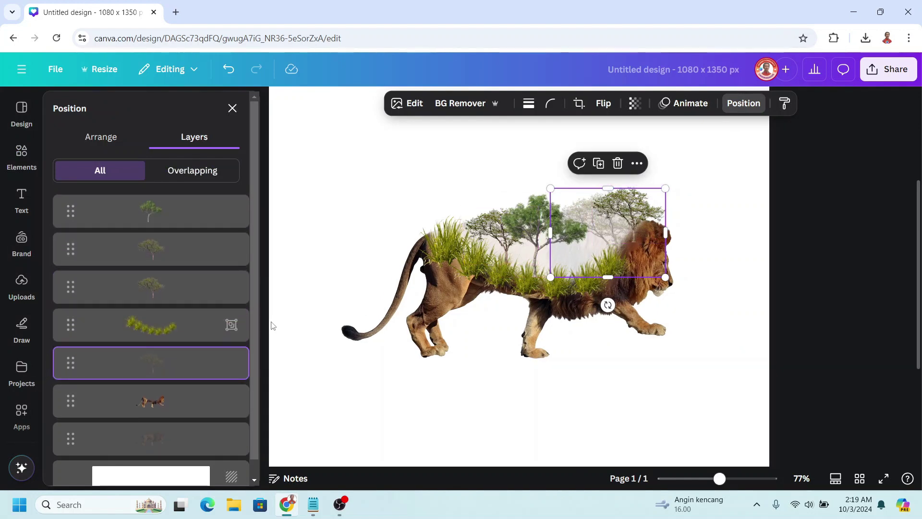
pyautogui.click(233, 110)
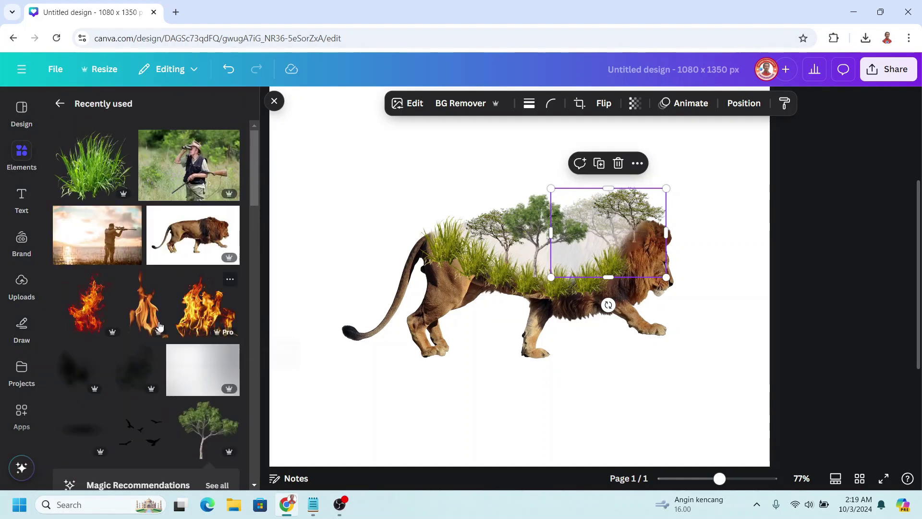
# - Add a fire image, shrink it and move it onto the lion's back
pyautogui.click(229, 279)
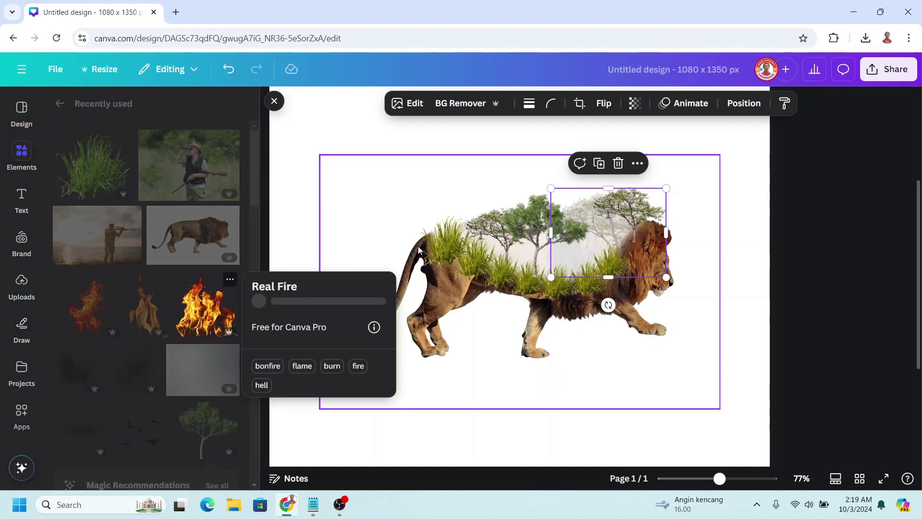
pyautogui.click(212, 318)
pyautogui.moveTo(397, 262); pyautogui.dragTo(352, 363)
pyautogui.moveTo(675, 169)
pyautogui.mouseDown()
pyautogui.moveTo(469, 406)
pyautogui.moveTo(532, 262)
pyautogui.moveTo(545, 272)
pyautogui.mouseUp()
# - Add a second flame image, shrink it and place it on the lion's back
pyautogui.click(160, 279)
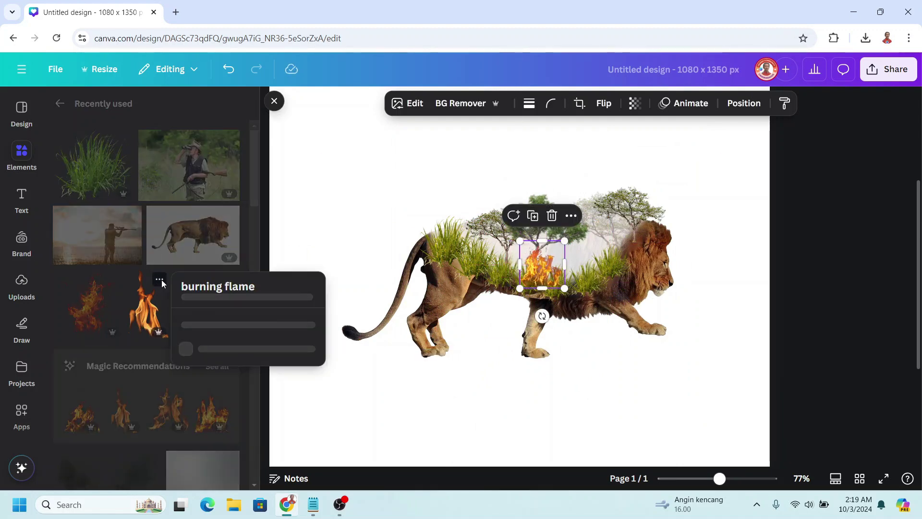
pyautogui.click(147, 302)
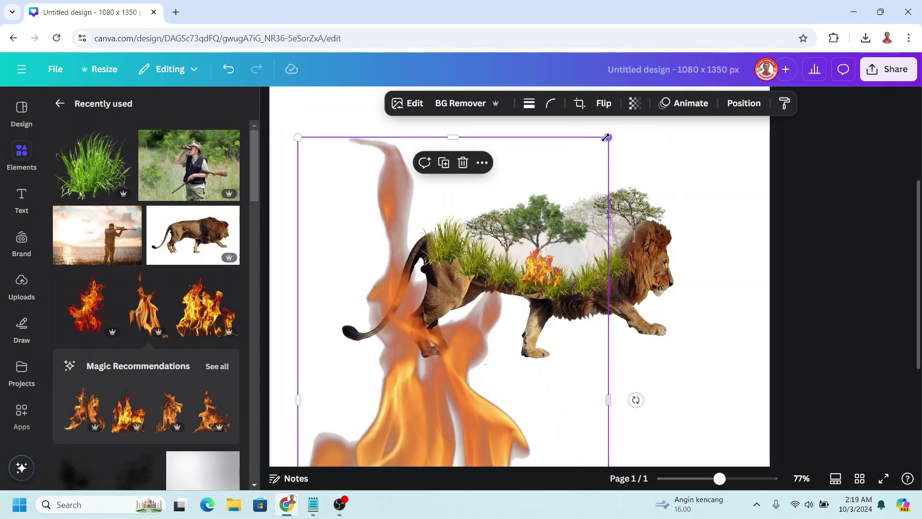
pyautogui.moveTo(608, 138); pyautogui.dragTo(554, 189)
pyautogui.moveTo(644, 146); pyautogui.dragTo(519, 356)
pyautogui.moveTo(500, 390); pyautogui.dragTo(473, 236)
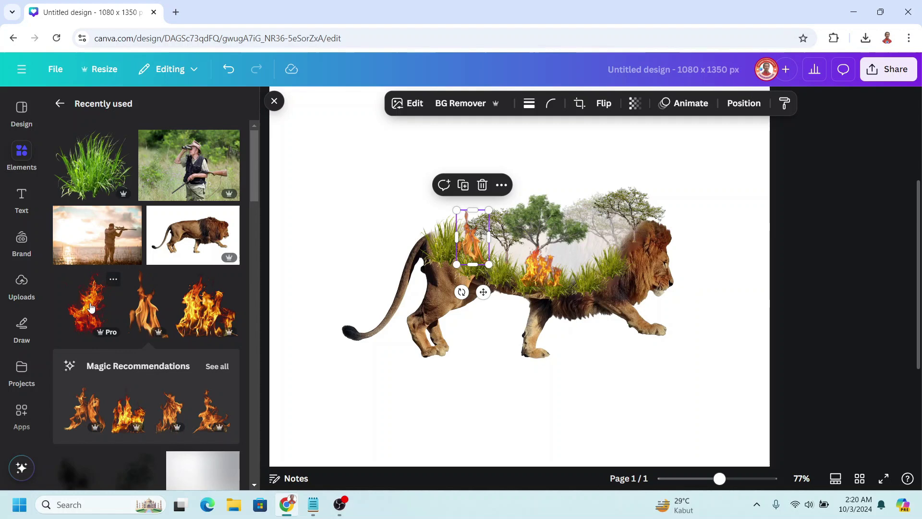
# - Add a small Realistic Fire Flame over the back and duplicate it above the trees
pyautogui.click(114, 281)
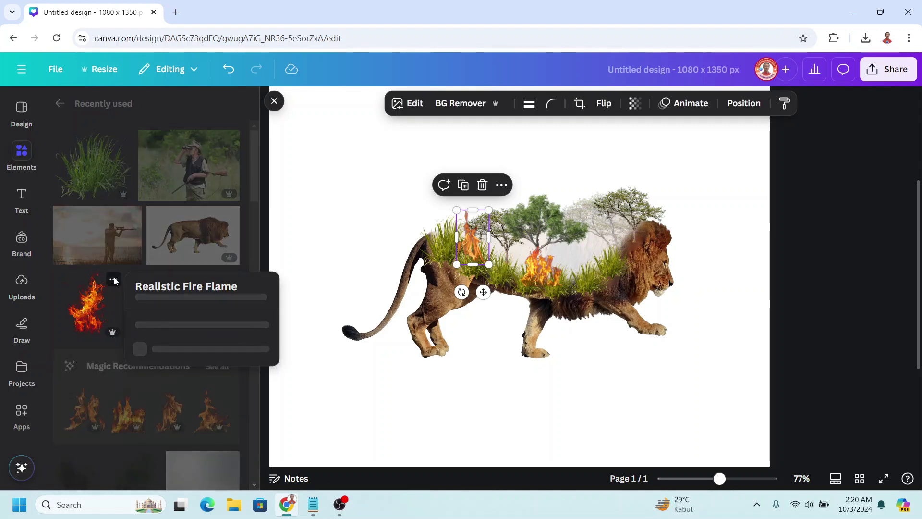
pyautogui.click(99, 303)
pyautogui.moveTo(374, 288); pyautogui.dragTo(375, 403)
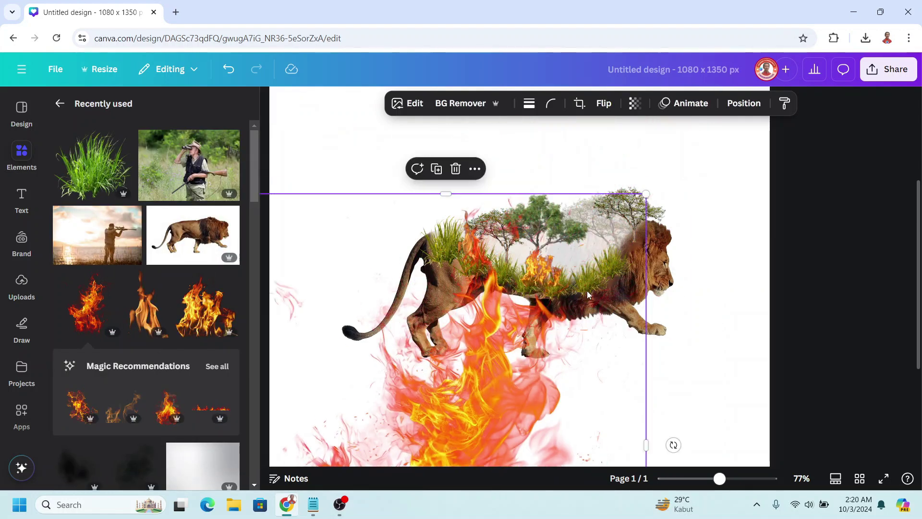
pyautogui.moveTo(649, 195); pyautogui.dragTo(484, 354)
pyautogui.moveTo(432, 408)
pyautogui.mouseDown()
pyautogui.moveTo(514, 244)
pyautogui.moveTo(562, 249)
pyautogui.mouseUp()
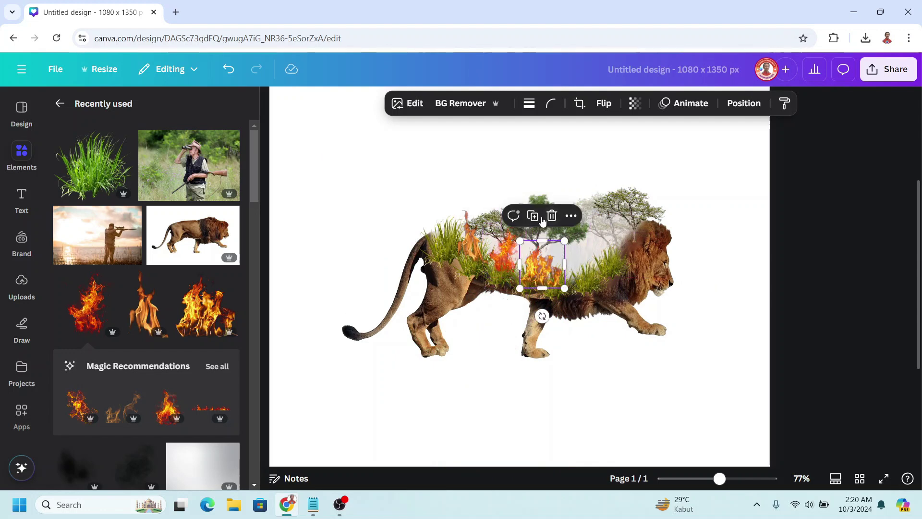
pyautogui.click(534, 215)
pyautogui.moveTo(542, 260); pyautogui.dragTo(546, 229)
# - Move, shrink and reposition the left flame on the lion's back
pyautogui.click(479, 251)
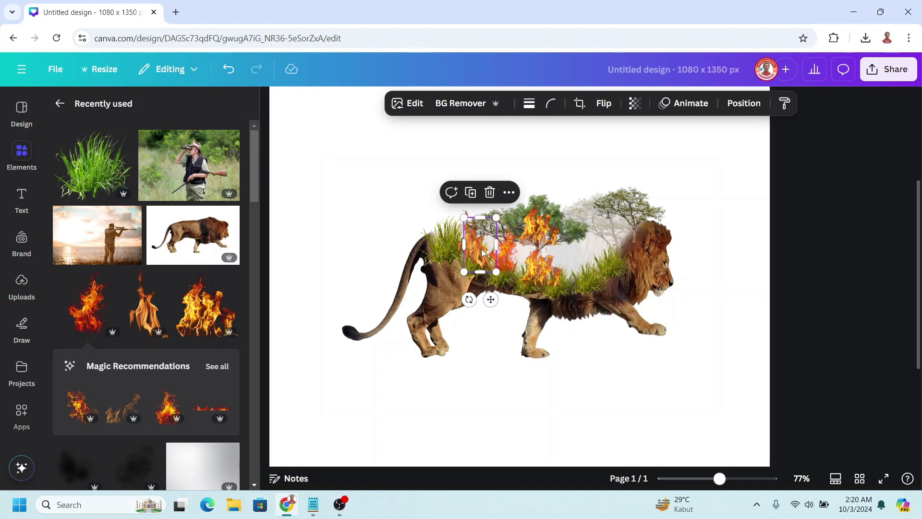
pyautogui.moveTo(479, 250); pyautogui.dragTo(484, 218)
pyautogui.moveTo(521, 192); pyautogui.dragTo(505, 210)
pyautogui.moveTo(472, 244)
pyautogui.mouseDown()
pyautogui.moveTo(488, 267)
pyautogui.moveTo(458, 270)
pyautogui.mouseUp()
# - Lower the fire layer, then duplicate the flame and enlarge the copy over the lion's back
pyautogui.click(743, 103)
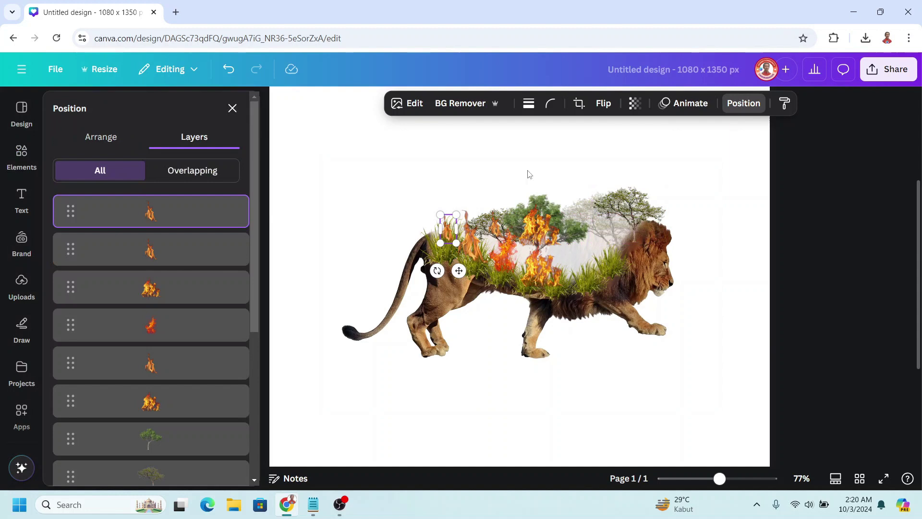
pyautogui.scroll(-1, 173, 237)
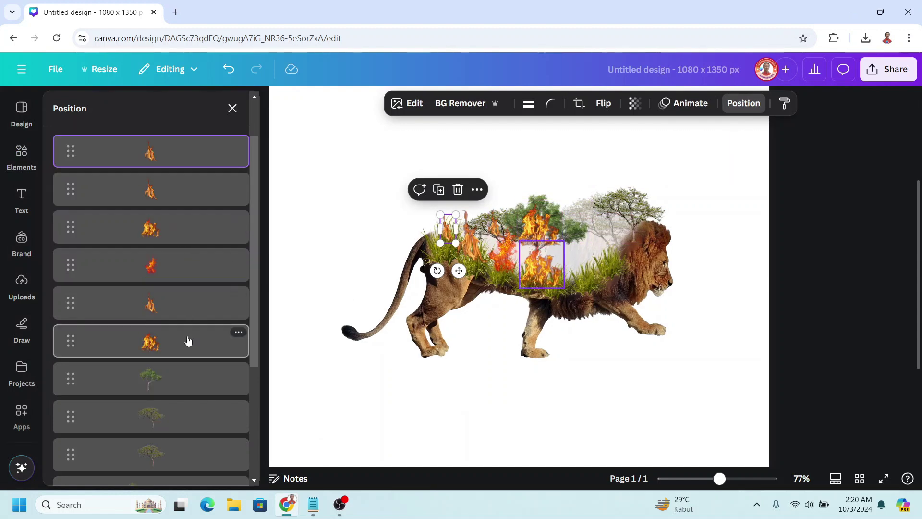
pyautogui.moveTo(187, 340)
pyautogui.mouseDown()
pyautogui.moveTo(197, 351)
pyautogui.moveTo(235, 336)
pyautogui.mouseUp()
pyautogui.click(532, 216)
pyautogui.moveTo(551, 277)
pyautogui.mouseDown()
pyautogui.moveTo(500, 262)
pyautogui.moveTo(610, 220)
pyautogui.mouseUp()
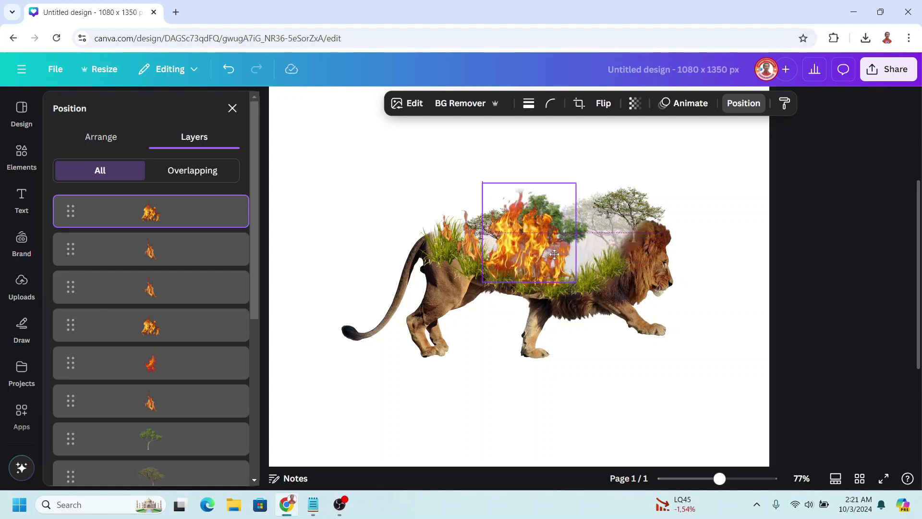
pyautogui.moveTo(545, 239); pyautogui.dragTo(538, 250)
# - Set the large flame to 40 transparency and stack it behind the trees
pyautogui.click(634, 103)
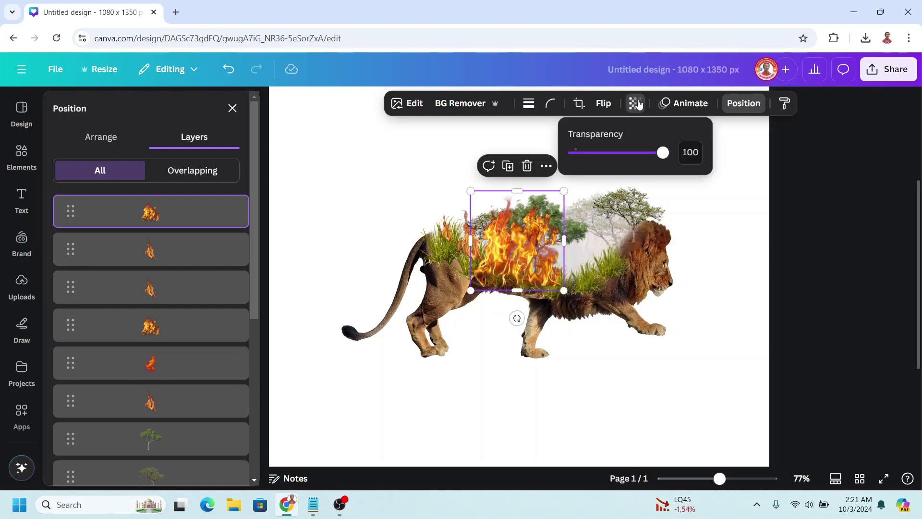
pyautogui.click(612, 154)
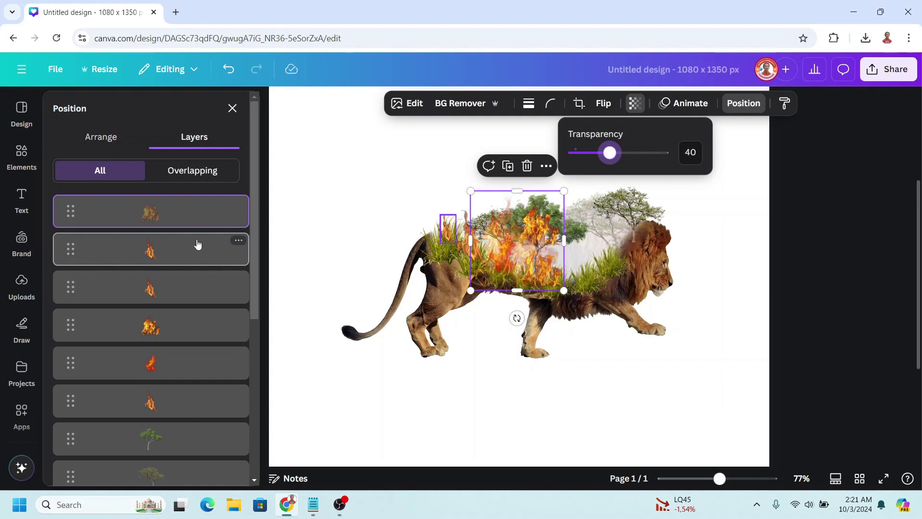
pyautogui.moveTo(195, 212); pyautogui.dragTo(177, 377)
pyautogui.click(232, 108)
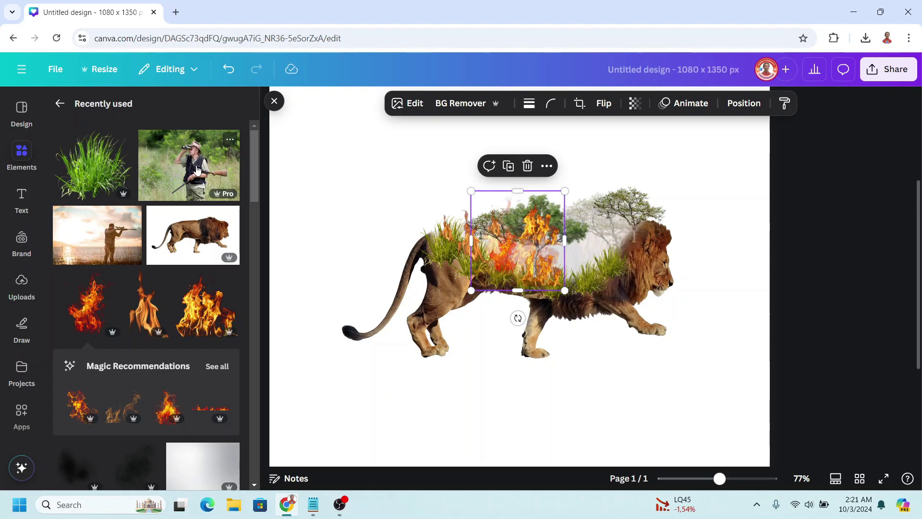
# - Add the binocular hunter photo, remove its background, and place it small on the lion's back
pyautogui.click(233, 144)
pyautogui.click(188, 167)
pyautogui.click(458, 105)
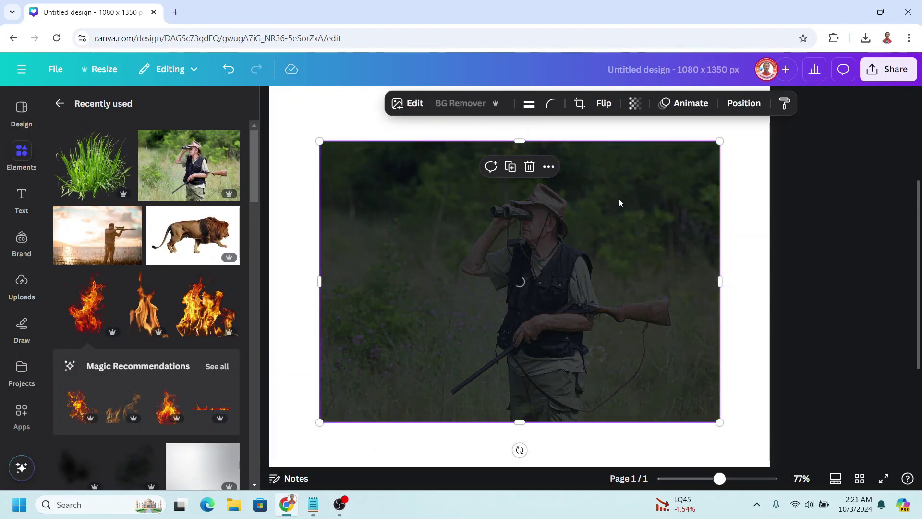
pyautogui.moveTo(721, 142); pyautogui.dragTo(416, 390)
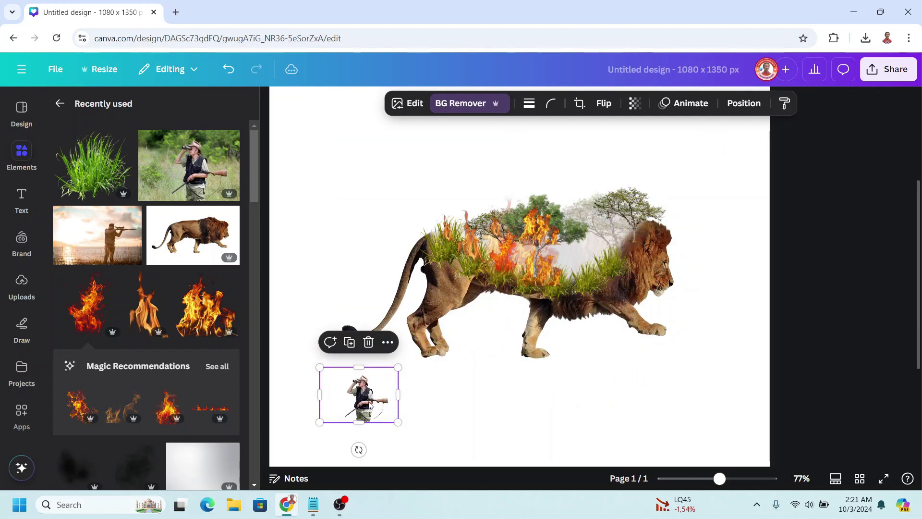
pyautogui.moveTo(365, 403)
pyautogui.mouseDown()
pyautogui.moveTo(597, 259)
pyautogui.moveTo(587, 263)
pyautogui.mouseUp()
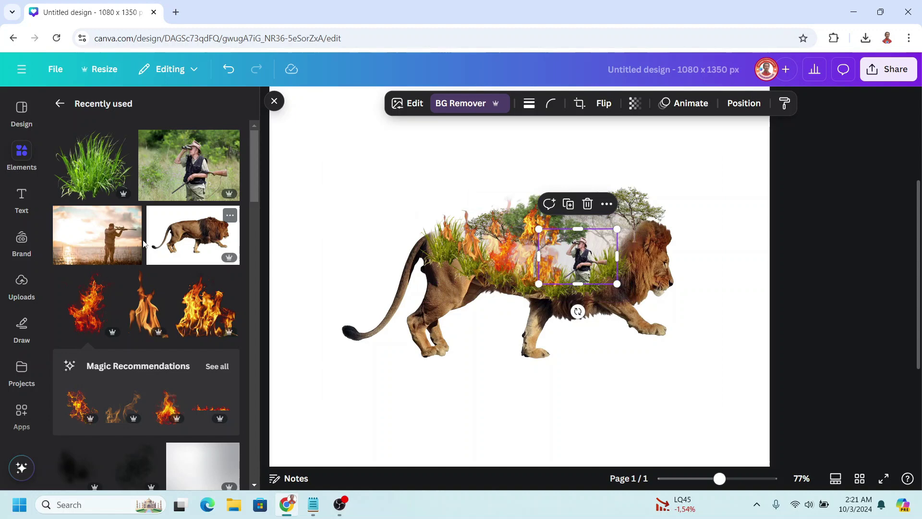
# - Add the rifle hunter photo flipped horizontally and background-removed, trimmed and shrunk onto the upper back
pyautogui.click(130, 216)
pyautogui.press('Escape')
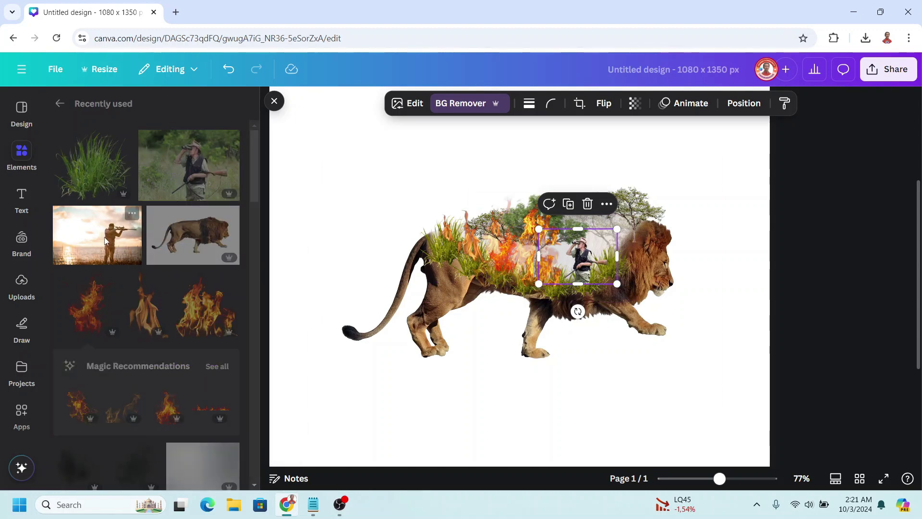
pyautogui.press('Escape')
pyautogui.click(137, 238)
pyautogui.click(601, 107)
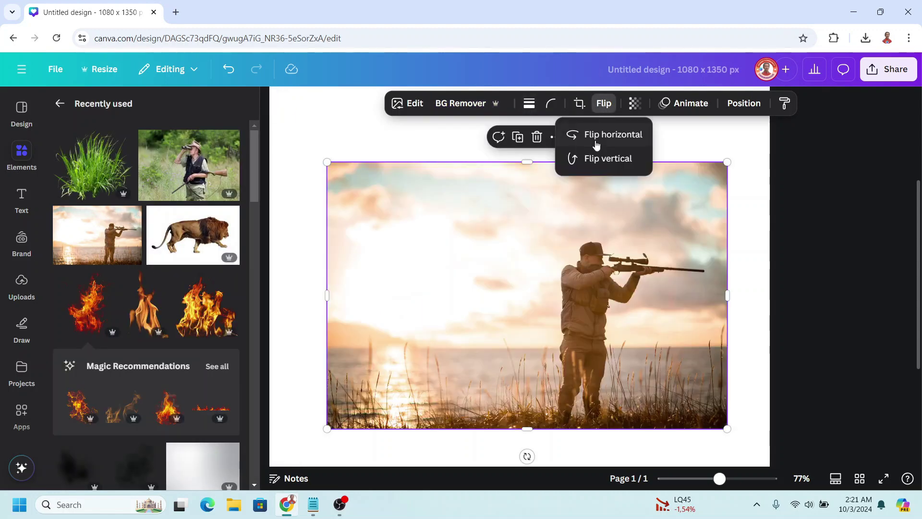
pyautogui.click(595, 139)
pyautogui.click(462, 105)
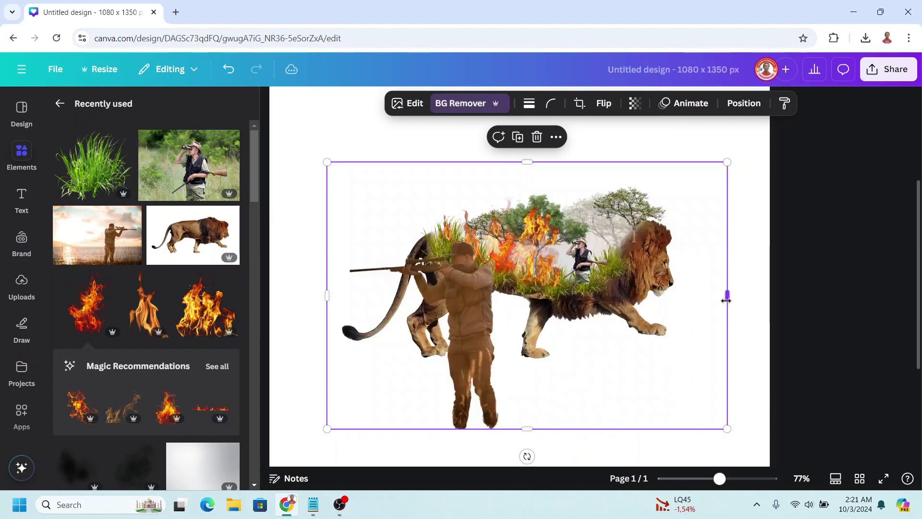
pyautogui.moveTo(727, 299)
pyautogui.mouseDown()
pyautogui.moveTo(569, 337)
pyautogui.moveTo(551, 295)
pyautogui.mouseUp()
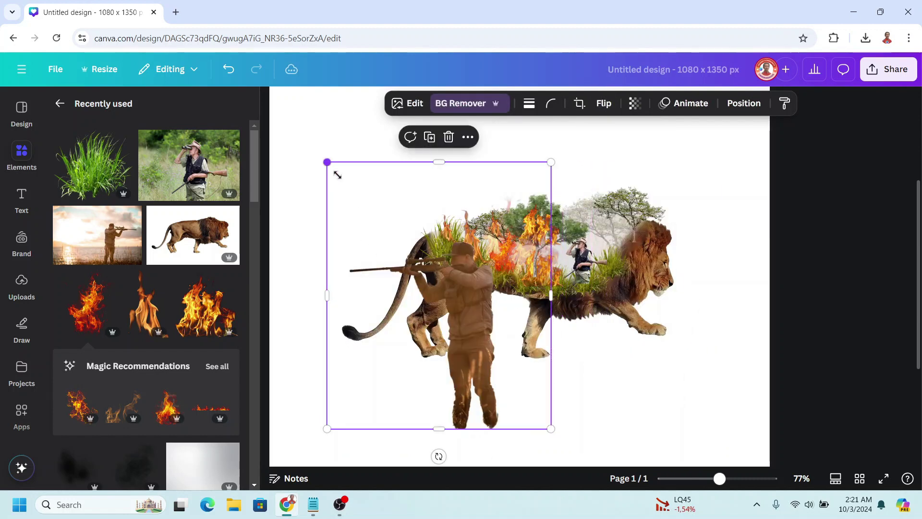
pyautogui.moveTo(337, 175); pyautogui.dragTo(496, 364)
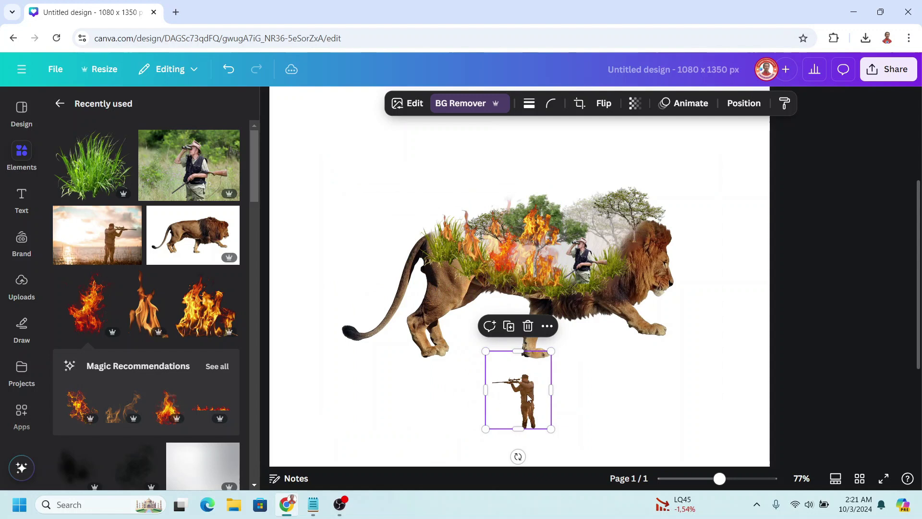
pyautogui.moveTo(529, 397); pyautogui.dragTo(620, 242)
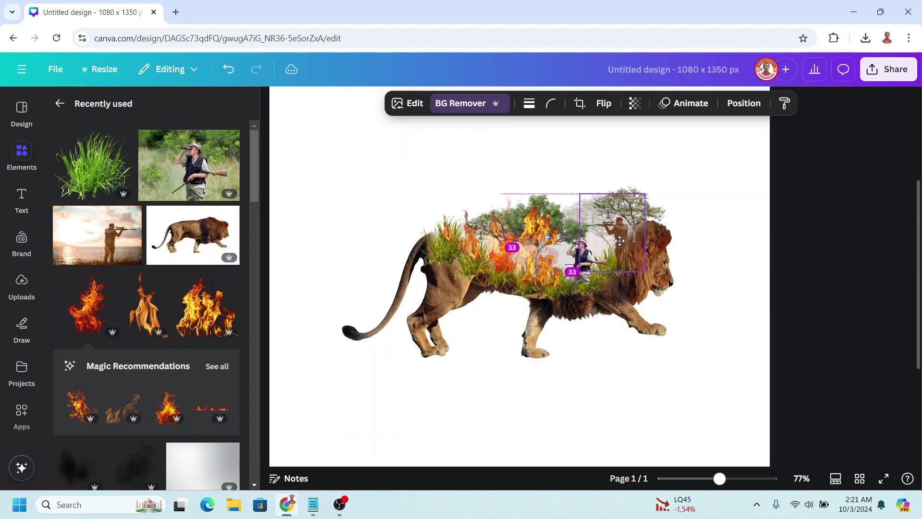
# - Bring the lion layer to the top of the stack, above grass, fire and hunters
pyautogui.click(744, 103)
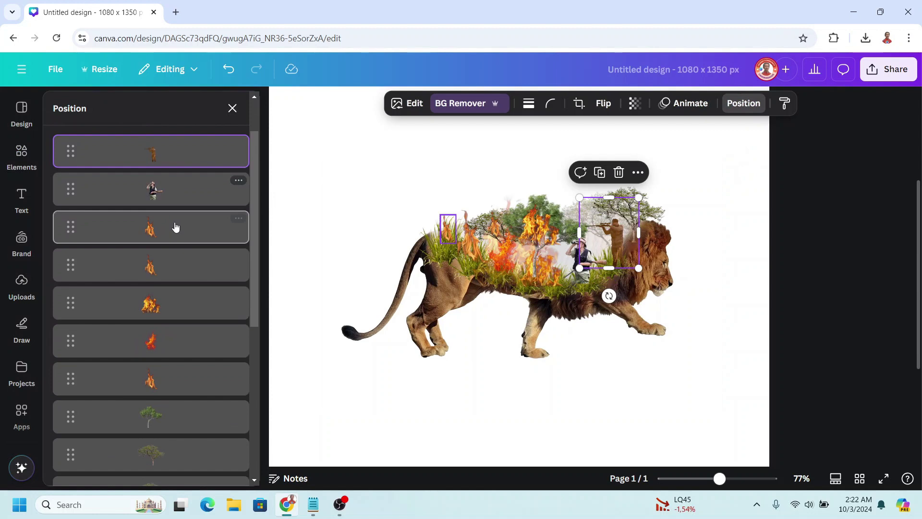
pyautogui.scroll(-5, 175, 268)
pyautogui.scroll(-2, 177, 317)
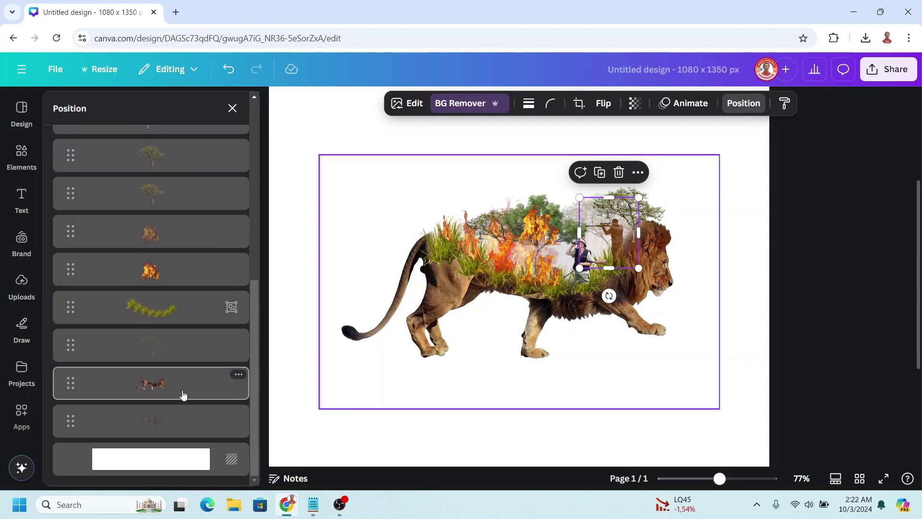
pyautogui.moveTo(180, 394); pyautogui.dragTo(171, 121)
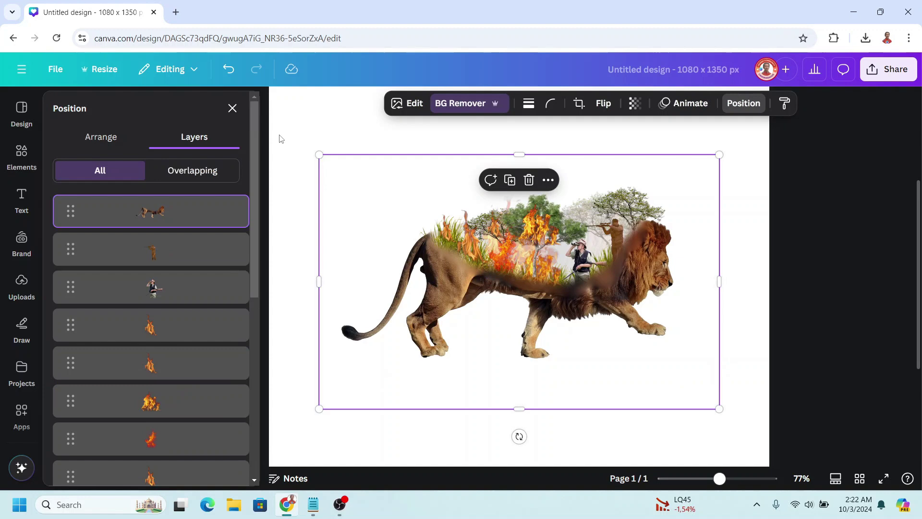
pyautogui.click(233, 108)
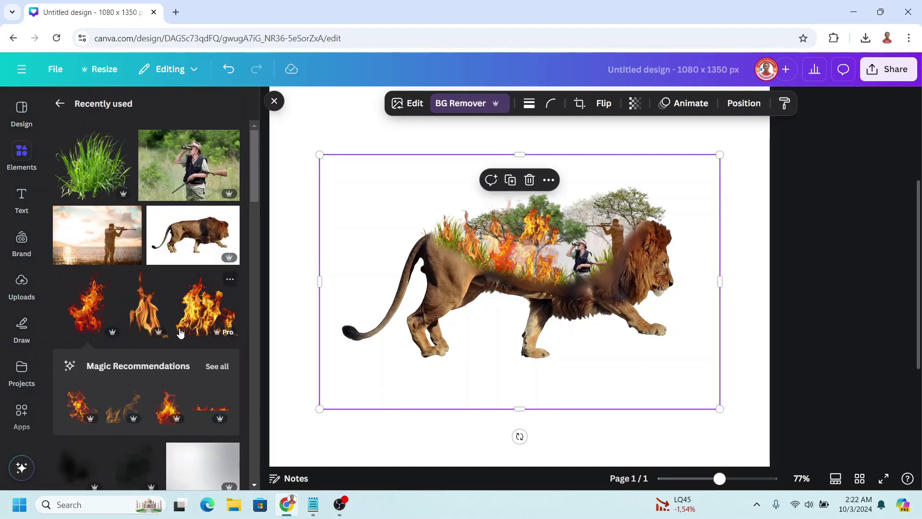
pyautogui.scroll(-3, 181, 333)
pyautogui.scroll(-1, 151, 271)
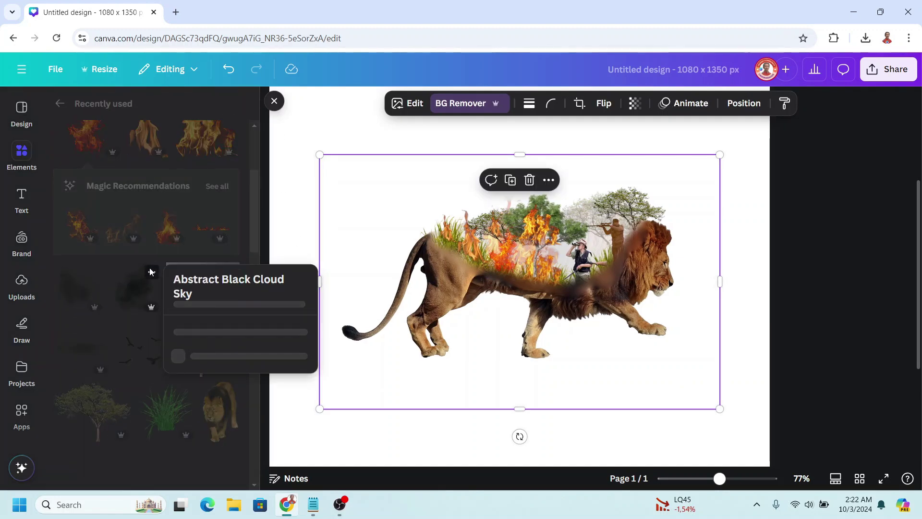
# - Add the Abstract Black Cloud Sky image, shrunk and tilted above the fire on the back
pyautogui.click(143, 289)
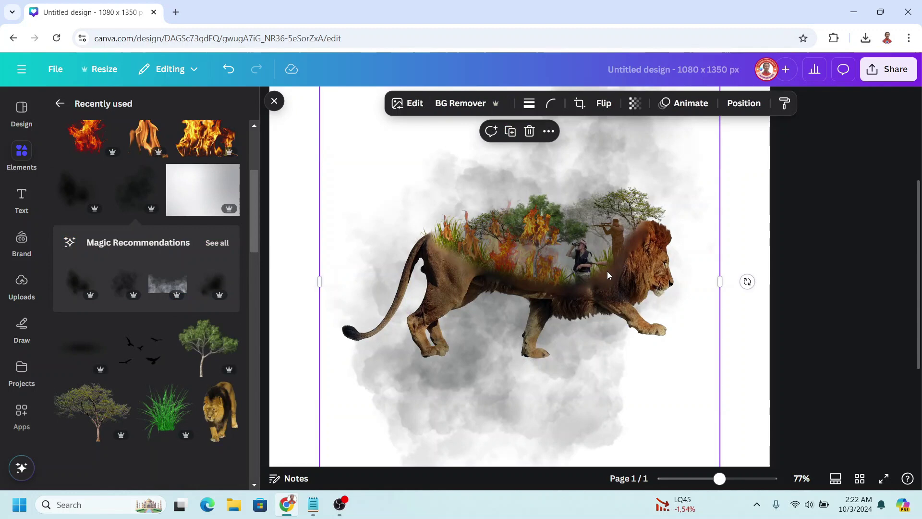
pyautogui.moveTo(607, 274); pyautogui.dragTo(553, 362)
pyautogui.moveTo(660, 163); pyautogui.dragTo(486, 350)
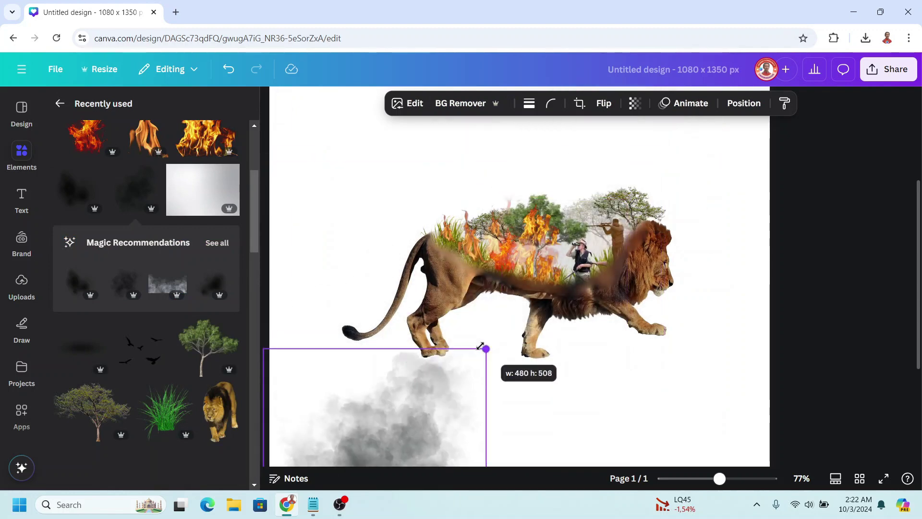
pyautogui.moveTo(433, 404); pyautogui.dragTo(653, 214)
pyautogui.moveTo(682, 161); pyautogui.dragTo(583, 255)
pyautogui.moveTo(565, 317); pyautogui.dragTo(522, 221)
pyautogui.moveTo(491, 286); pyautogui.dragTo(518, 275)
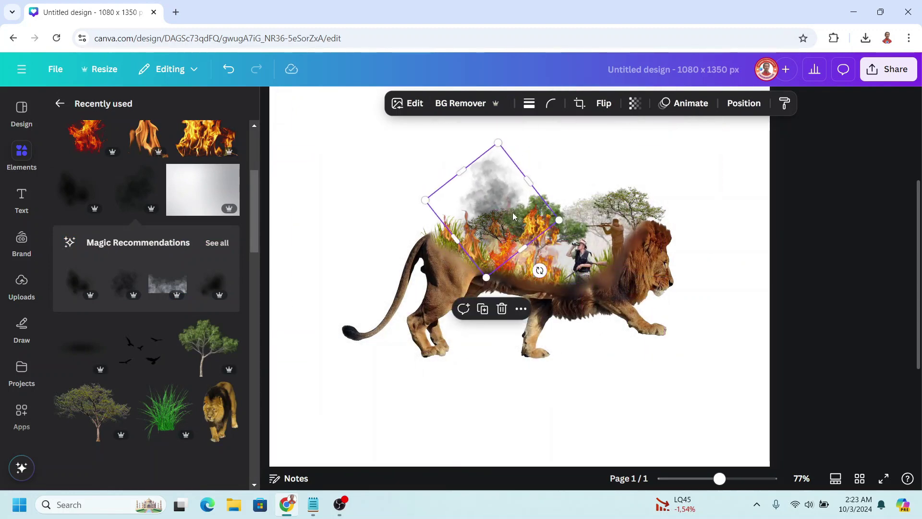
# - Add the Black Smoke Cloud at 49 transparency, shrunk and tilted over the lion's back
pyautogui.click(96, 174)
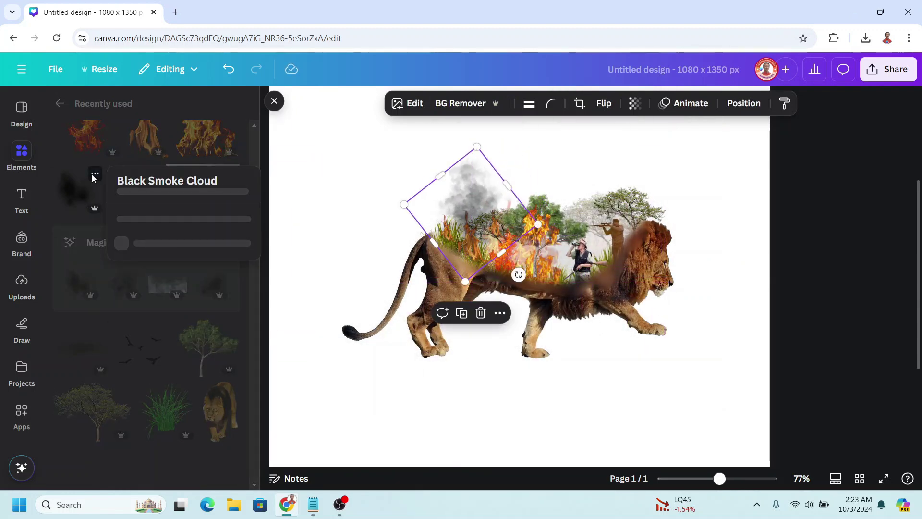
pyautogui.click(77, 195)
pyautogui.moveTo(472, 273); pyautogui.dragTo(591, 297)
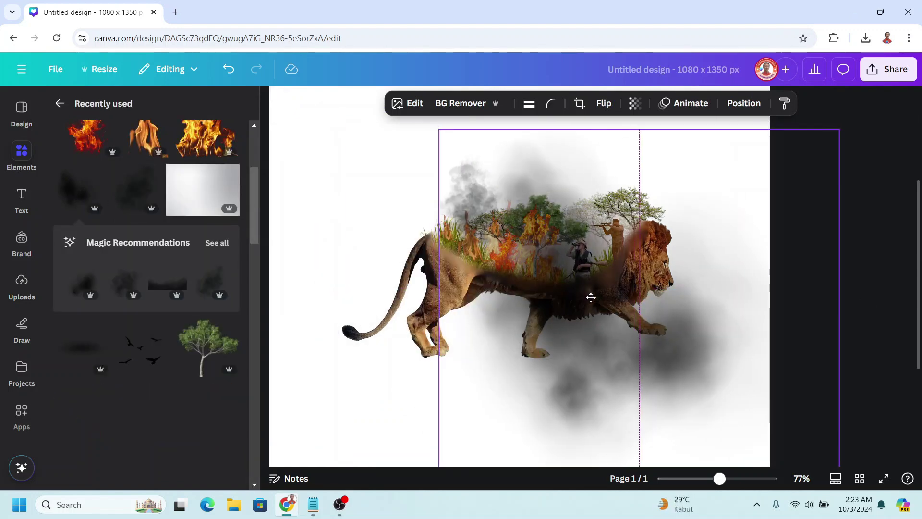
pyautogui.click(635, 104)
pyautogui.click(618, 153)
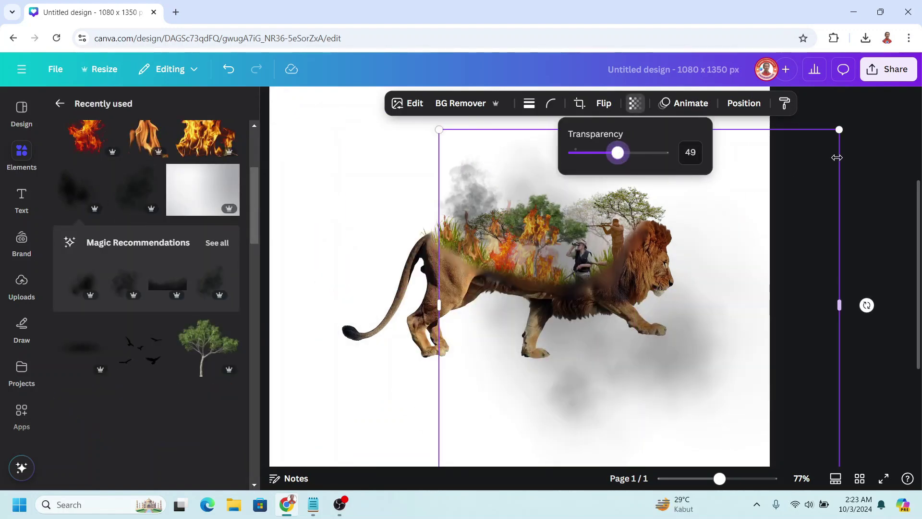
pyautogui.moveTo(840, 133); pyautogui.dragTo(577, 361)
pyautogui.moveTo(507, 418); pyautogui.dragTo(573, 204)
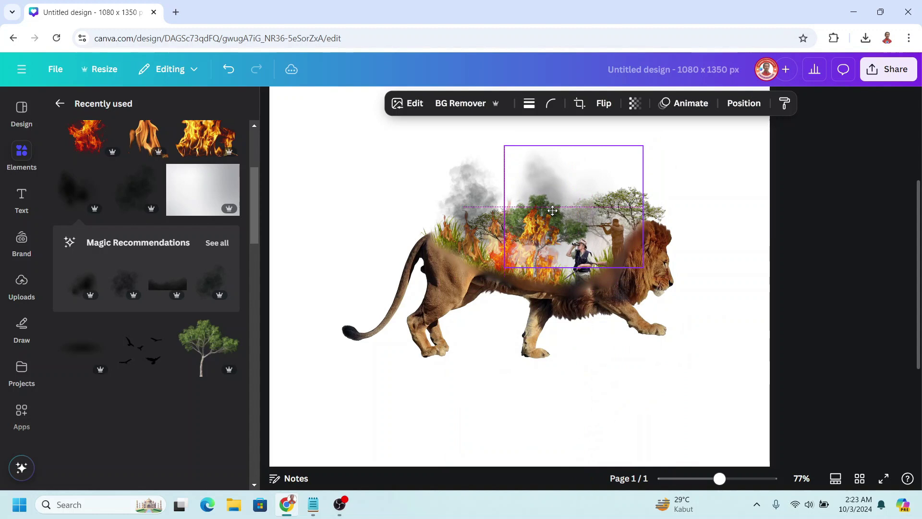
pyautogui.moveTo(671, 207); pyautogui.dragTo(678, 282)
pyautogui.moveTo(511, 266); pyautogui.dragTo(558, 196)
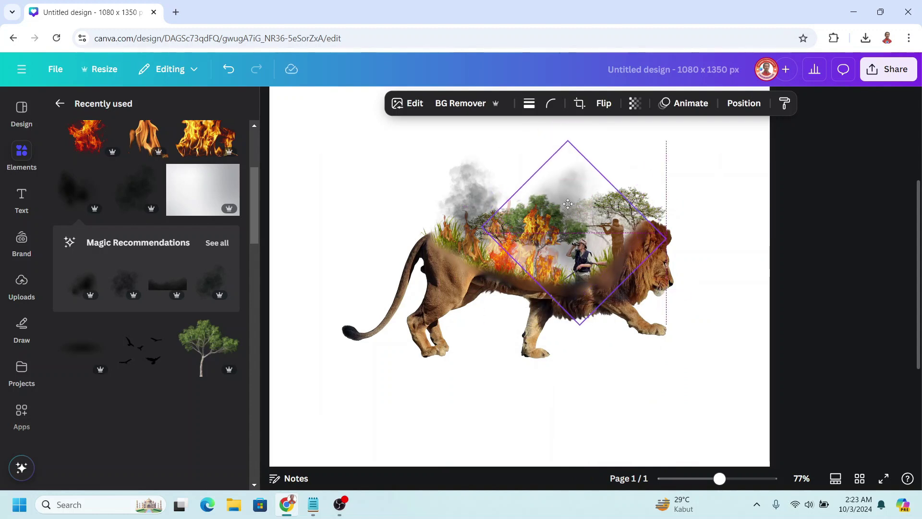
pyautogui.scroll(2, 726, 296)
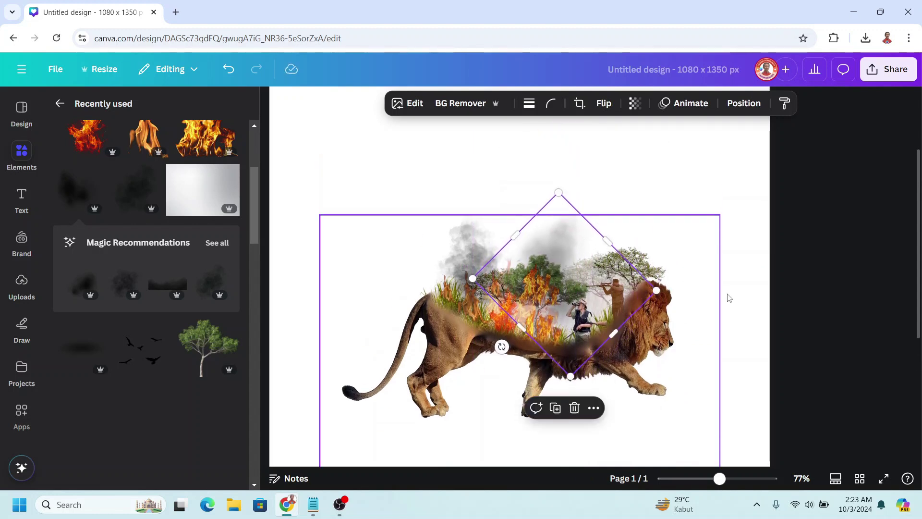
pyautogui.click(702, 479)
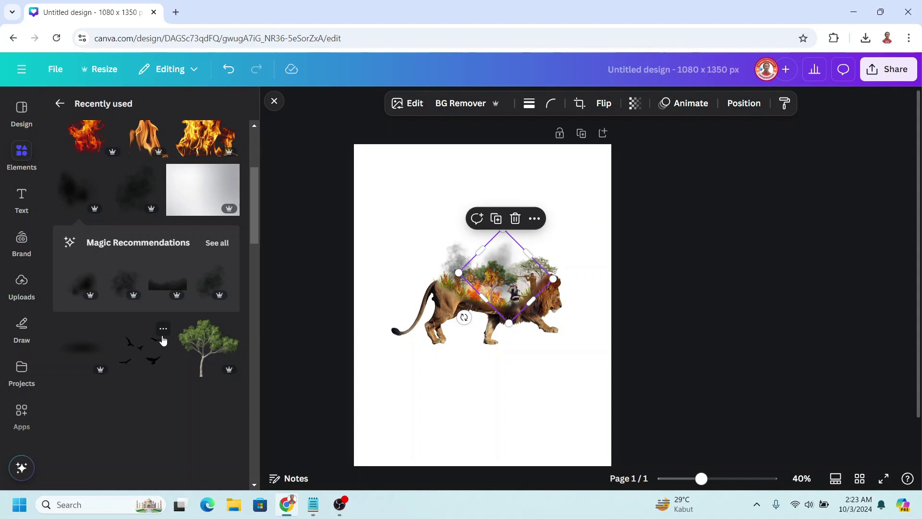
# - Add the Flock of Birds element and shrink it above the lion
pyautogui.click(162, 336)
pyautogui.click(141, 350)
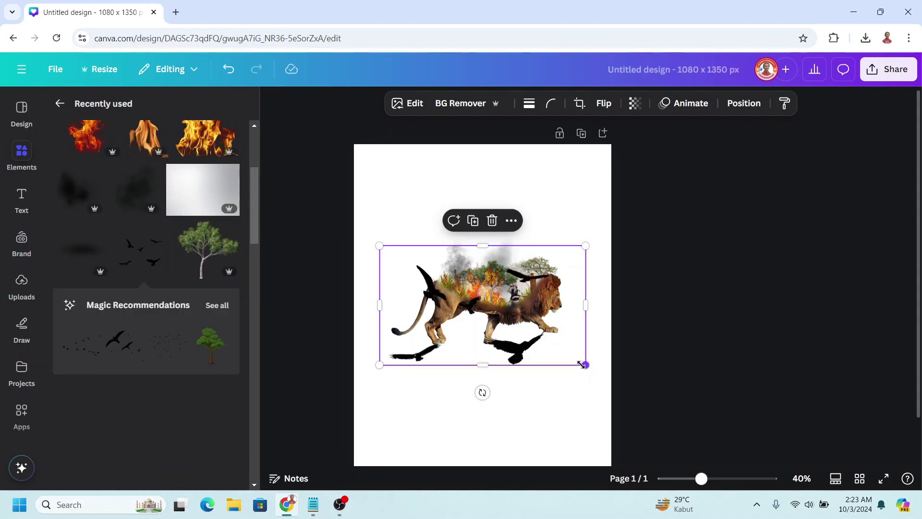
pyautogui.moveTo(583, 365)
pyautogui.mouseDown()
pyautogui.moveTo(411, 262)
pyautogui.moveTo(483, 274)
pyautogui.mouseUp()
# - Select all the lion artwork and enlarge it together
pyautogui.moveTo(662, 186); pyautogui.dragTo(311, 401)
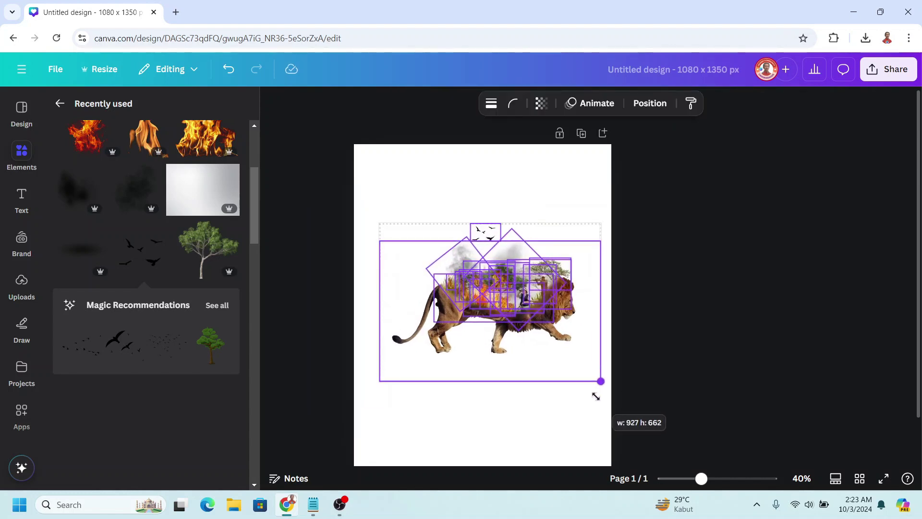
pyautogui.moveTo(585, 371); pyautogui.dragTo(604, 401)
pyautogui.click(231, 175)
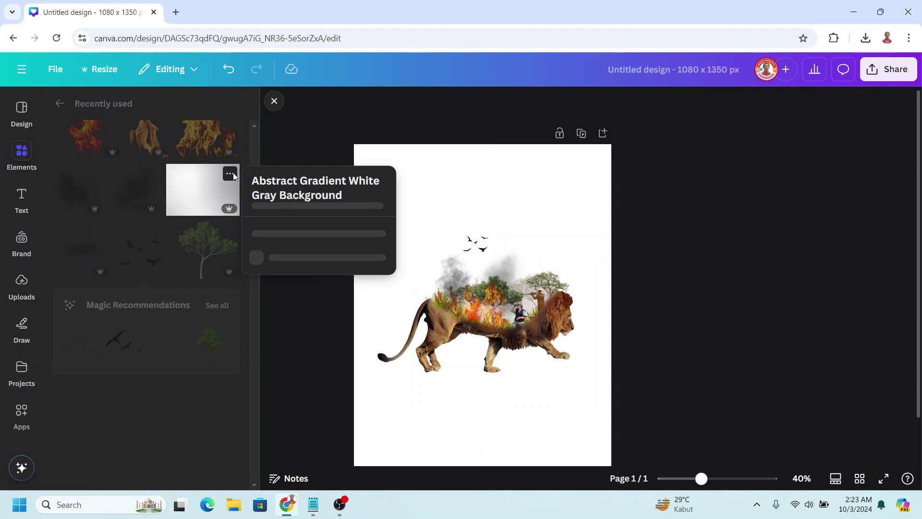
# - Add the Abstract Gradient White Gray Background image and set it as the page background
pyautogui.click(201, 184)
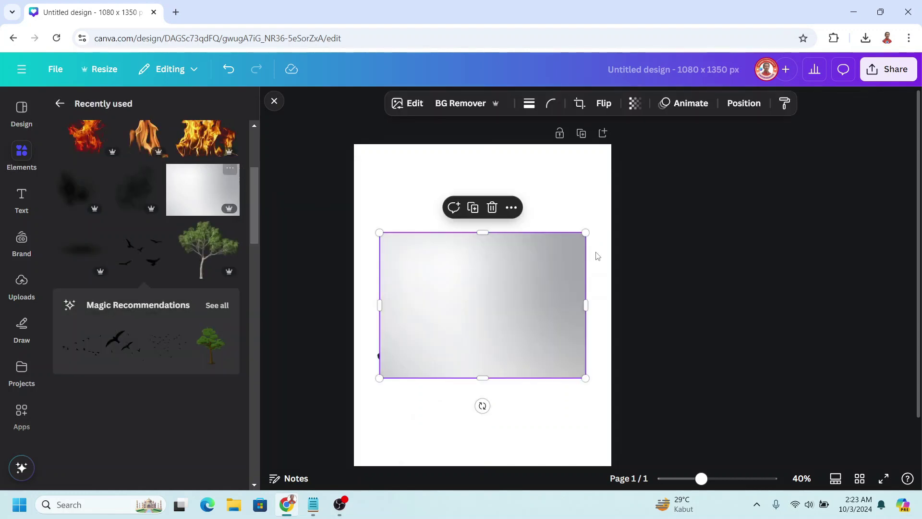
pyautogui.rightClick(509, 283)
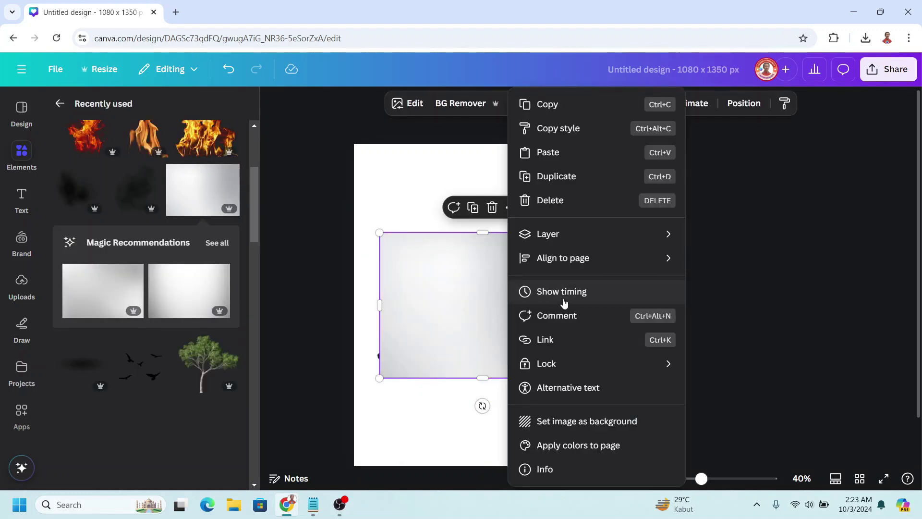
pyautogui.click(595, 427)
pyautogui.click(100, 347)
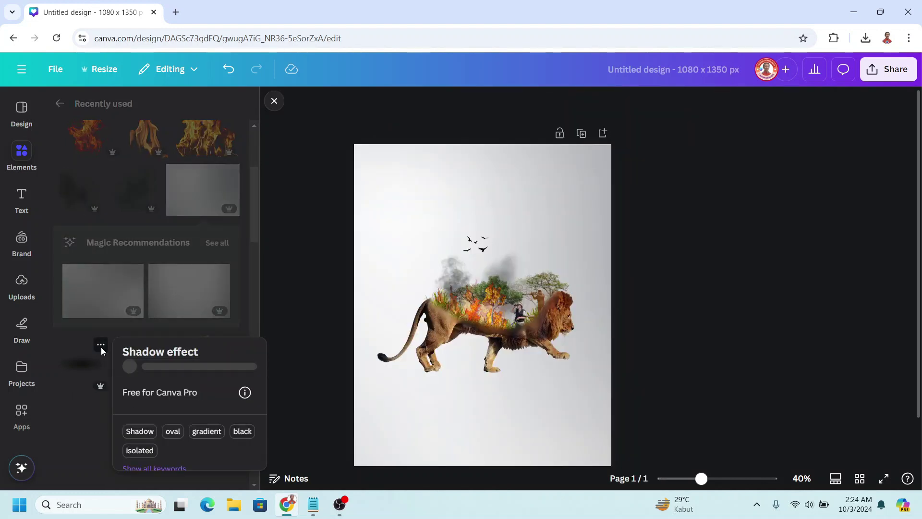
# - Place a thin Shadow effect under the paws, make two copies, and send all three to back
pyautogui.click(81, 363)
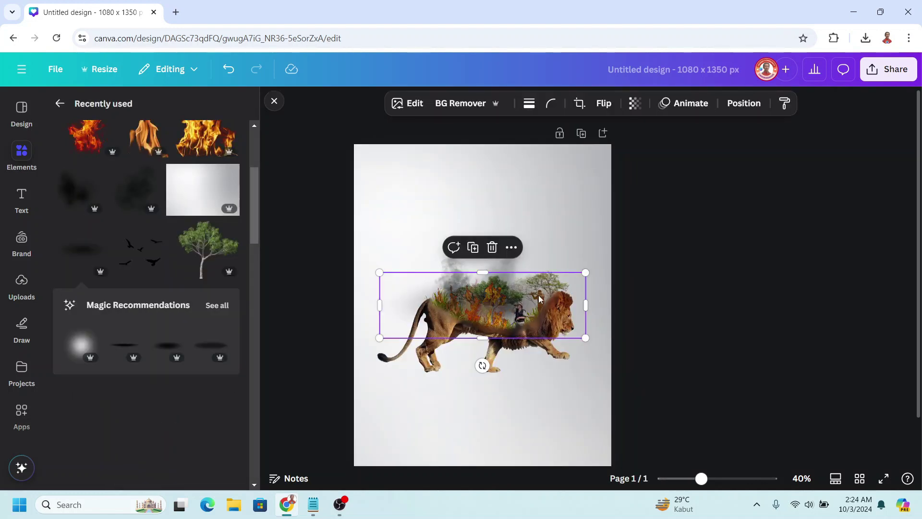
pyautogui.moveTo(564, 283); pyautogui.dragTo(428, 332)
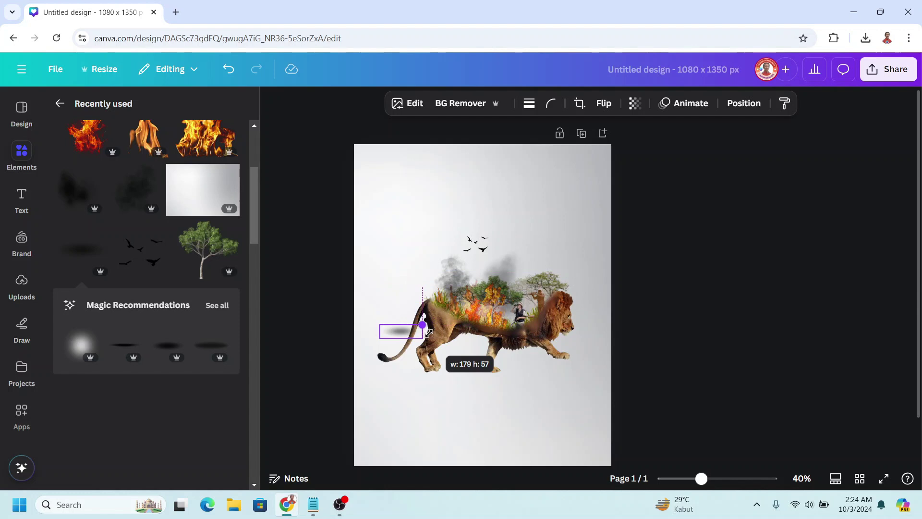
pyautogui.moveTo(412, 366); pyautogui.dragTo(442, 404)
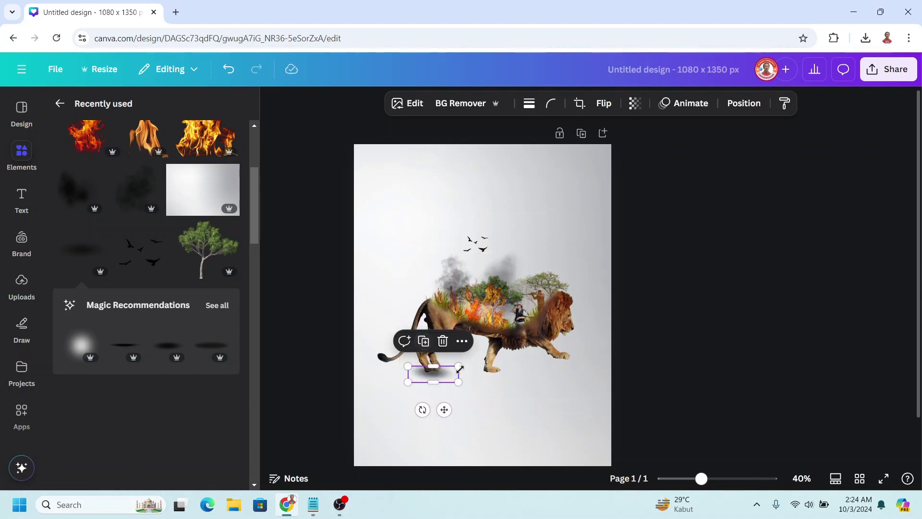
pyautogui.click(425, 344)
pyautogui.click(481, 338)
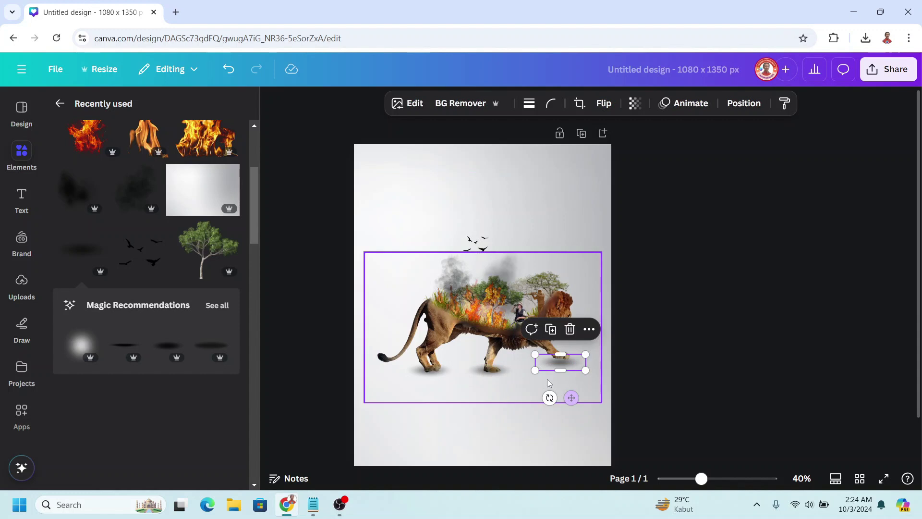
pyautogui.moveTo(550, 371); pyautogui.dragTo(560, 362)
pyautogui.keyDown('shift'); pyautogui.click(490, 370); pyautogui.keyUp('shift')
pyautogui.keyDown('shift'); pyautogui.click(428, 372); pyautogui.keyUp('shift')
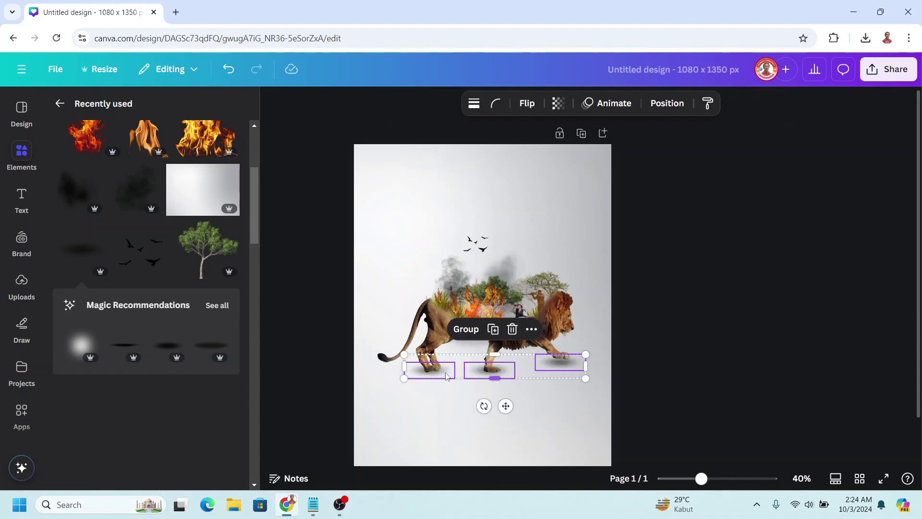
pyautogui.rightClick(447, 376)
pyautogui.moveTo(498, 258)
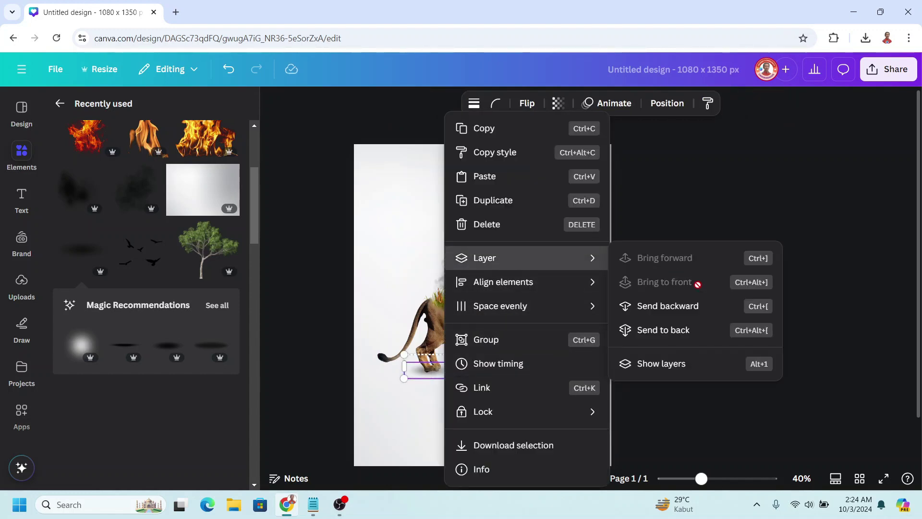
pyautogui.click(686, 329)
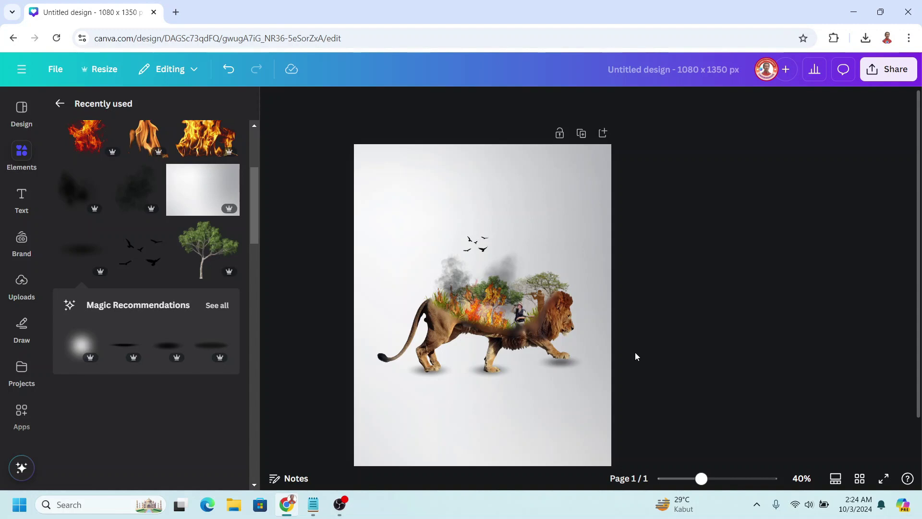
# - Paste the World Animal Welfare Day heading and move it above the birds
pyautogui.hotkey('ctrl', 'v')
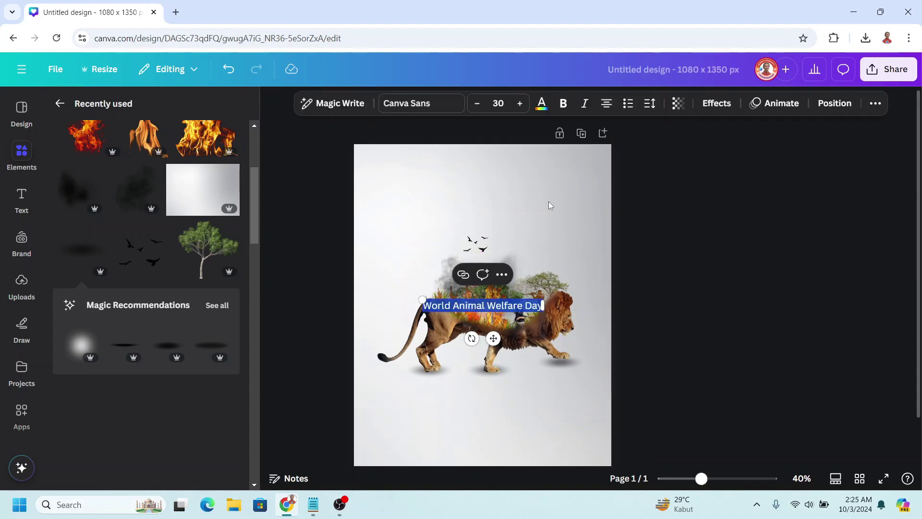
pyautogui.moveTo(493, 338); pyautogui.dragTo(498, 242)
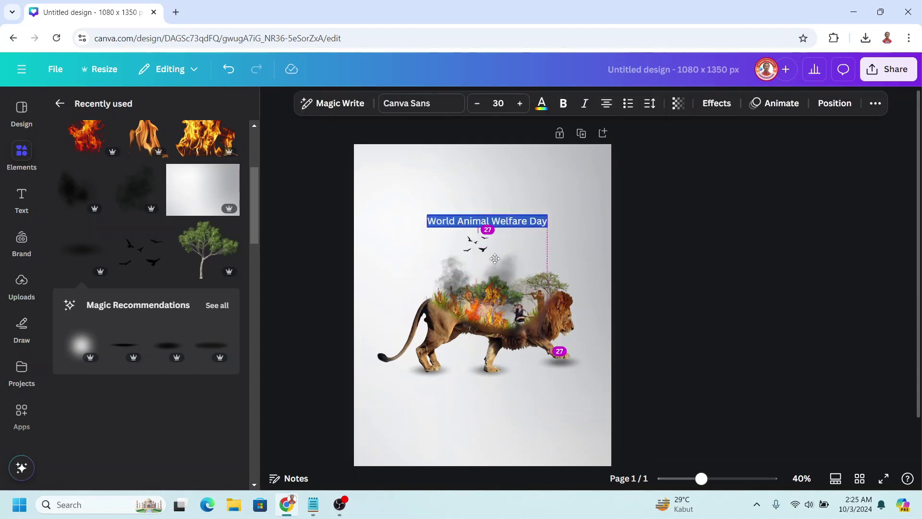
pyautogui.click(555, 233)
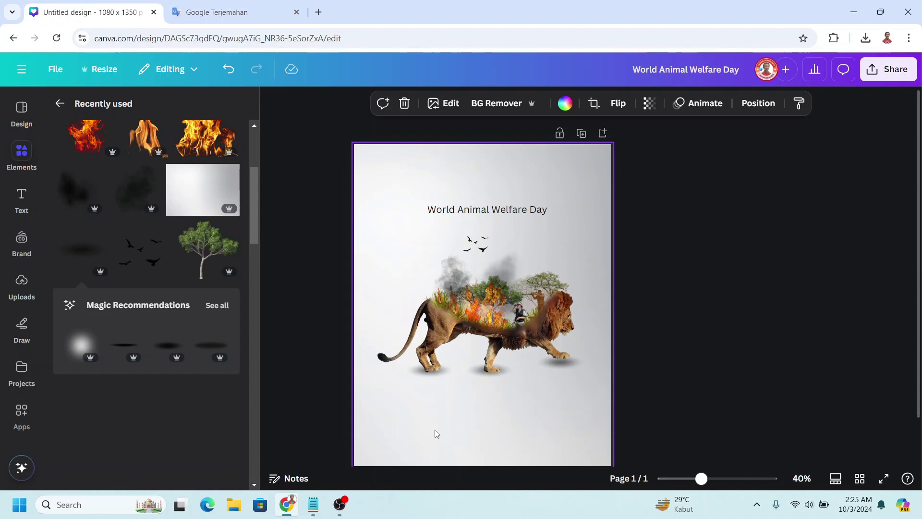
# - Paste the extinction tagline and SAVE text, placing SAVE just below the lion
pyautogui.hotkey('ctrl', 'v')
pyautogui.moveTo(449, 426); pyautogui.dragTo(478, 409)
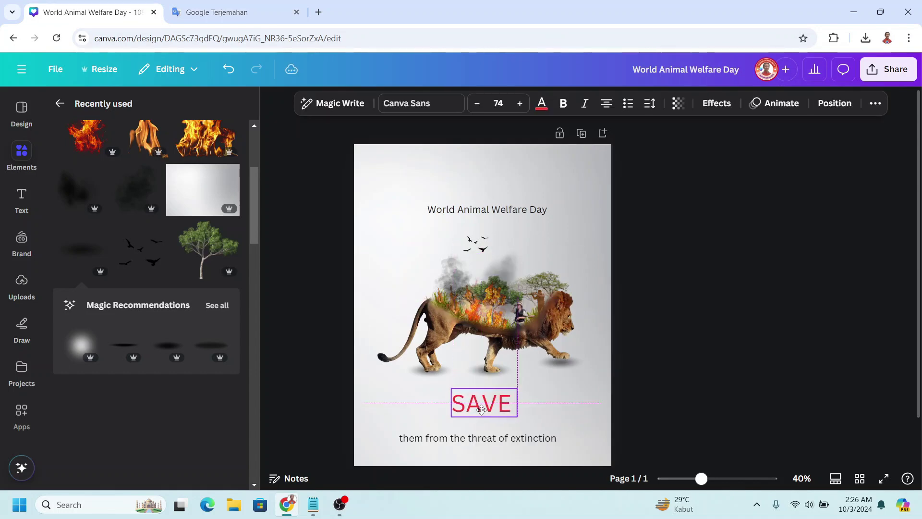
pyautogui.moveTo(480, 410); pyautogui.dragTo(479, 405)
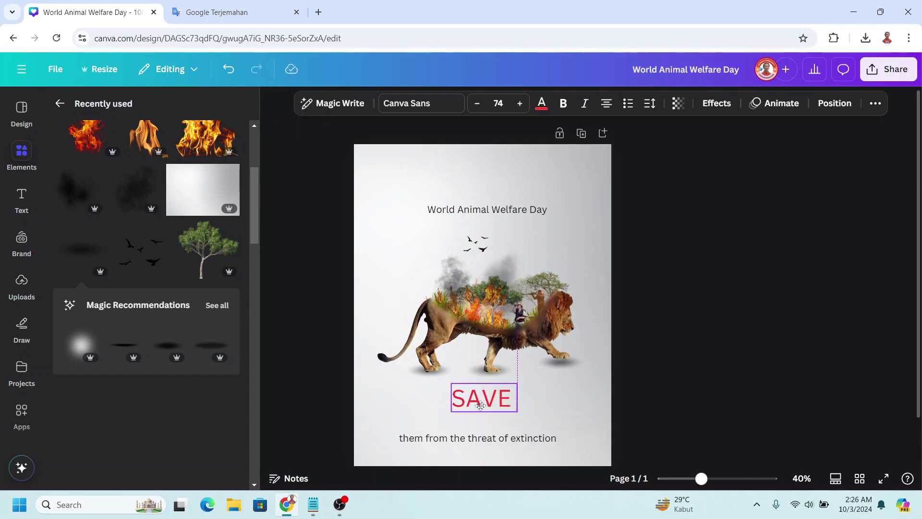